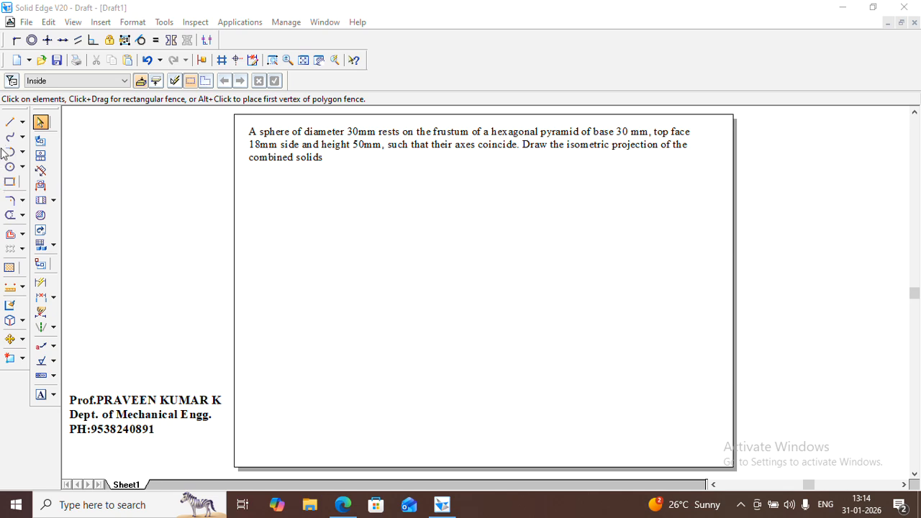
Draw a 30 mm horizontal line with 0.50 mm line width near the sheet's lower-right corner as the large hexagon's bottom side
click(10, 122)
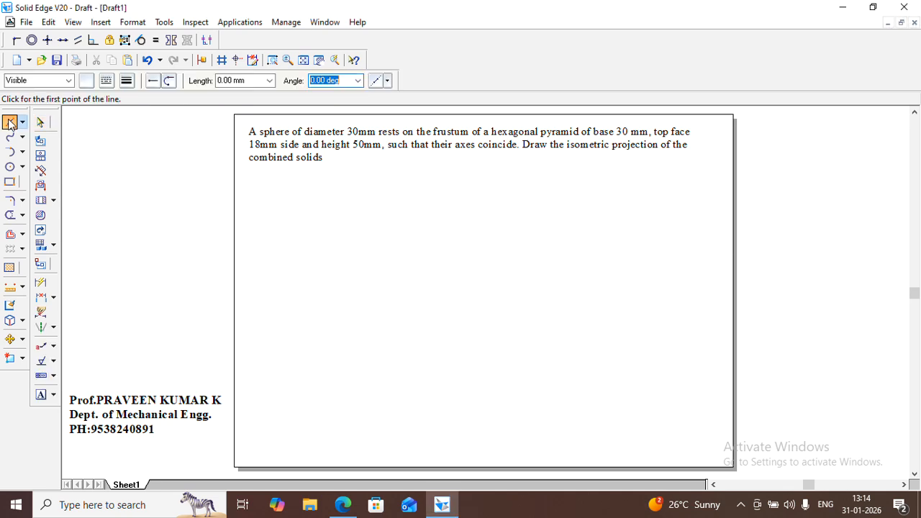
click(105, 80)
click(126, 80)
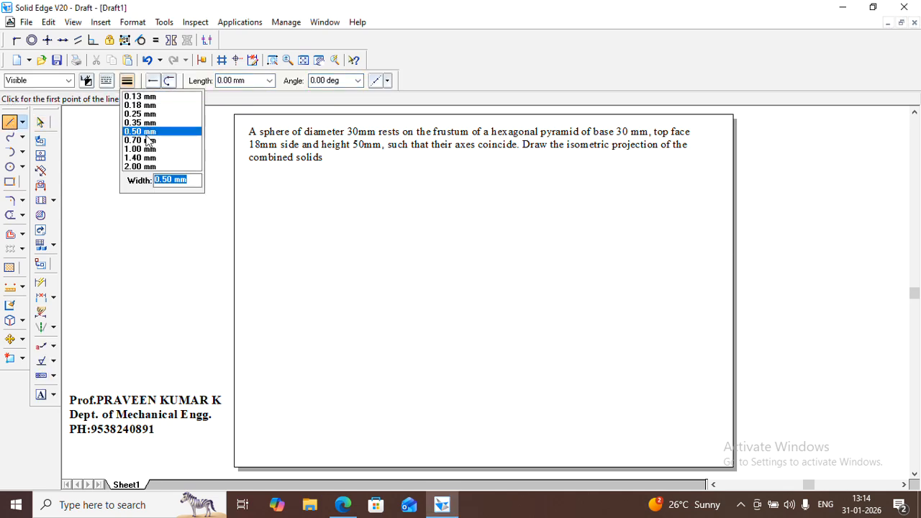
click(148, 132)
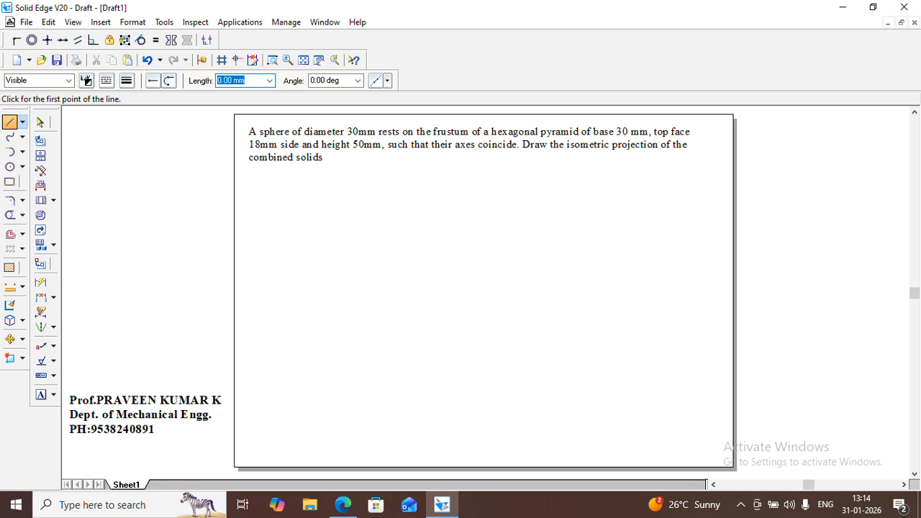
click(618, 401)
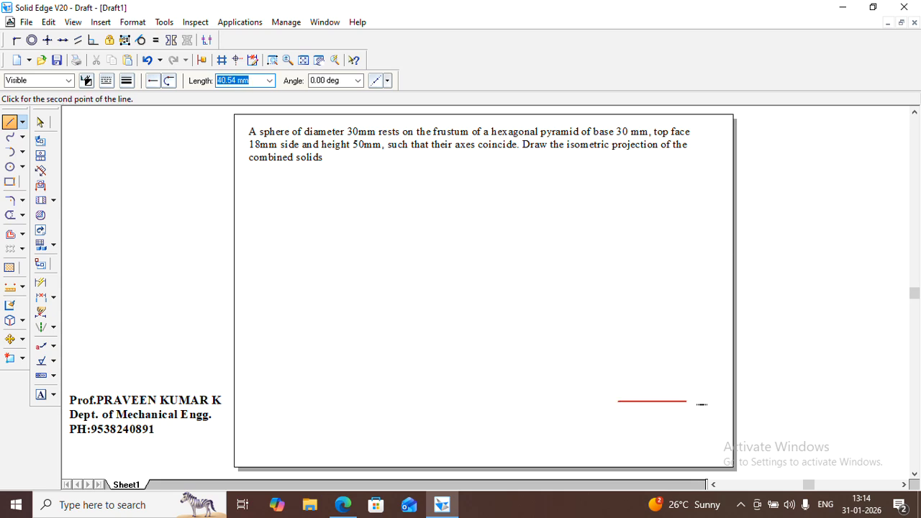
text(30)
key(Tab)
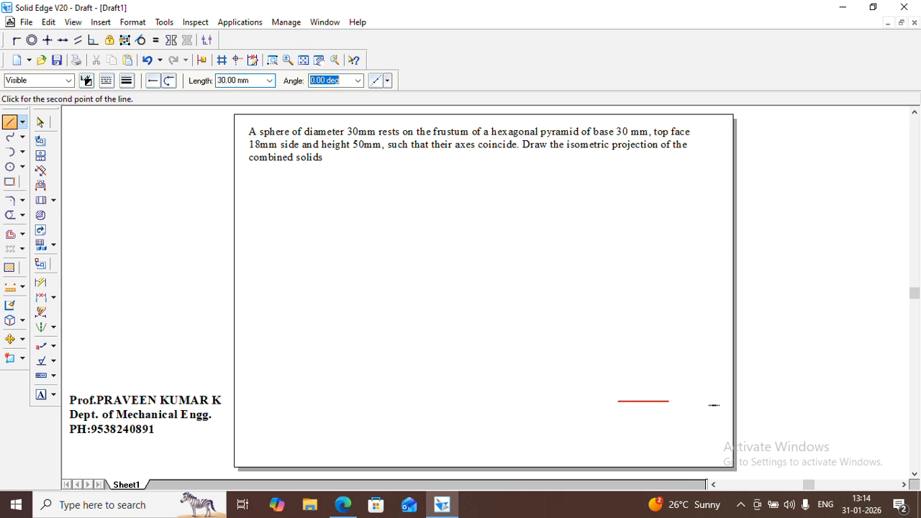
key(Return)
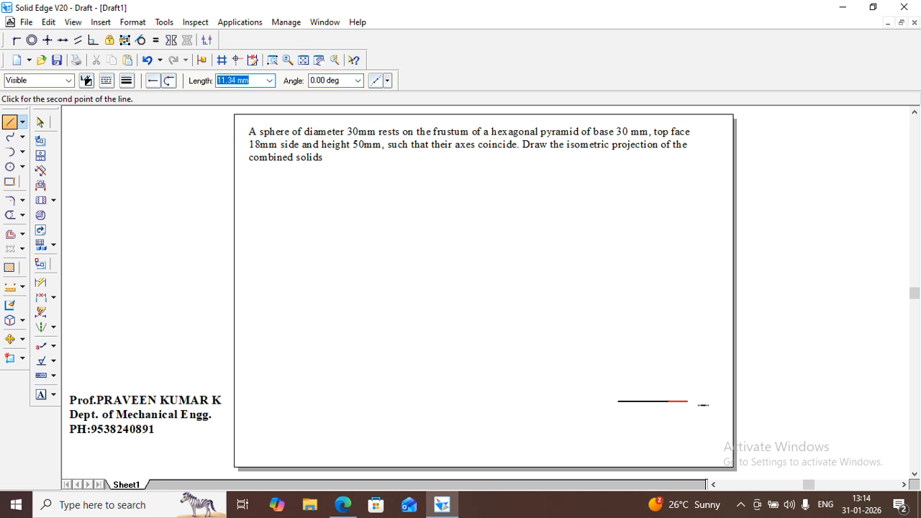
Continue the large hexagon with two 30 mm sides at 60° and 120°
text(30)
key(Tab)
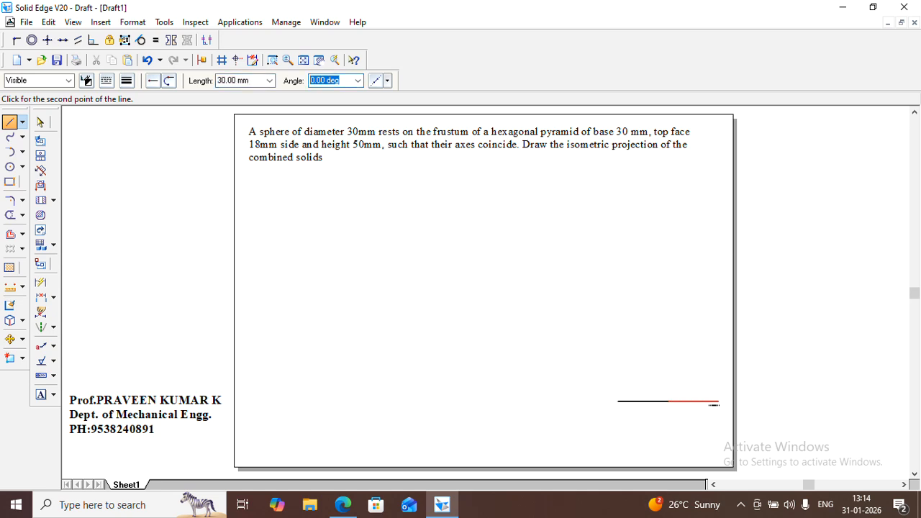
text(60)
key(Return)
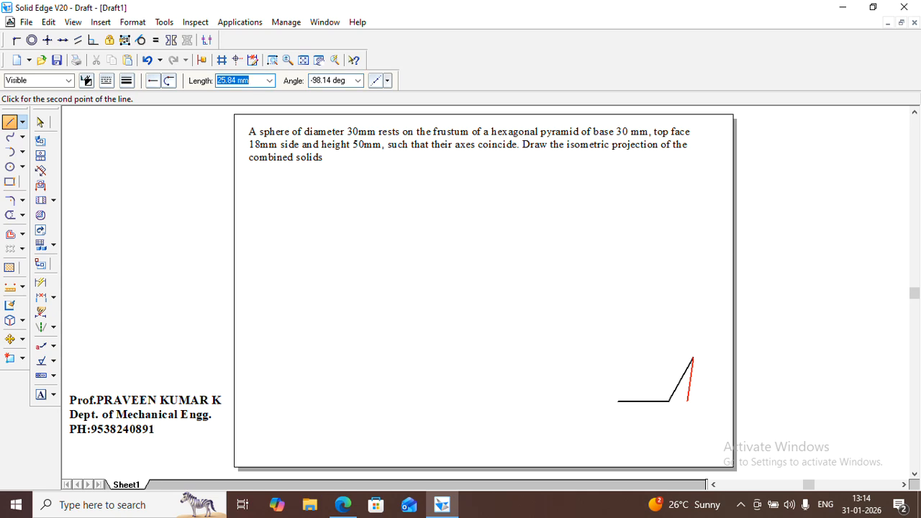
text(30)
key(Tab)
text(60)
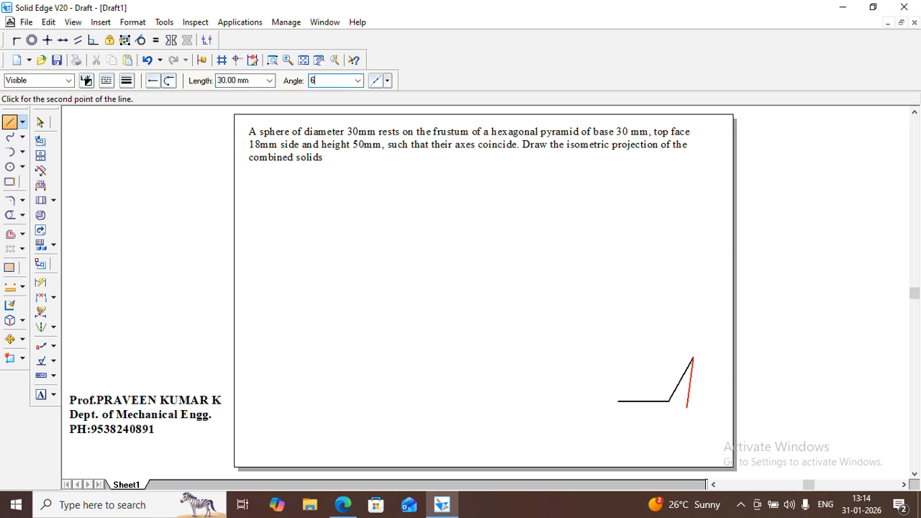
key(Return)
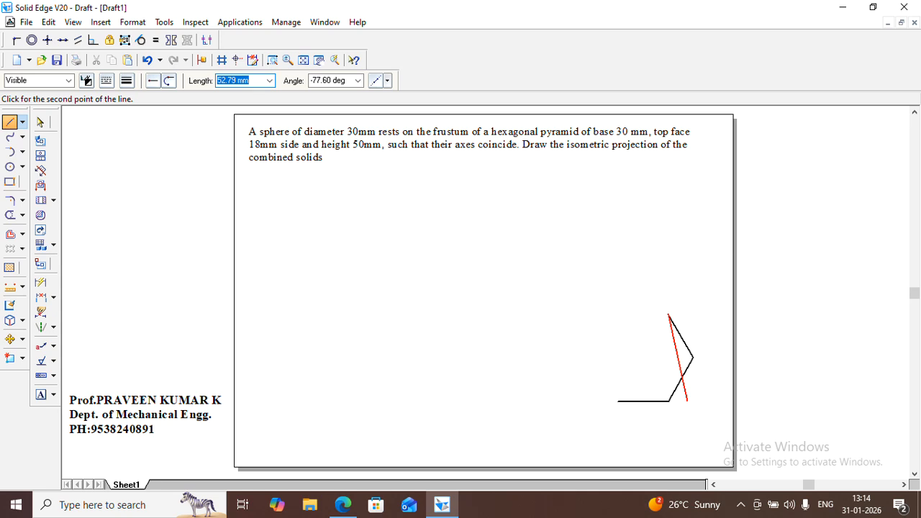
Add the large hexagon's top and upper-left sides, each 30 mm long, at angles 60*3 and 60*4
text(30)
key(Tab)
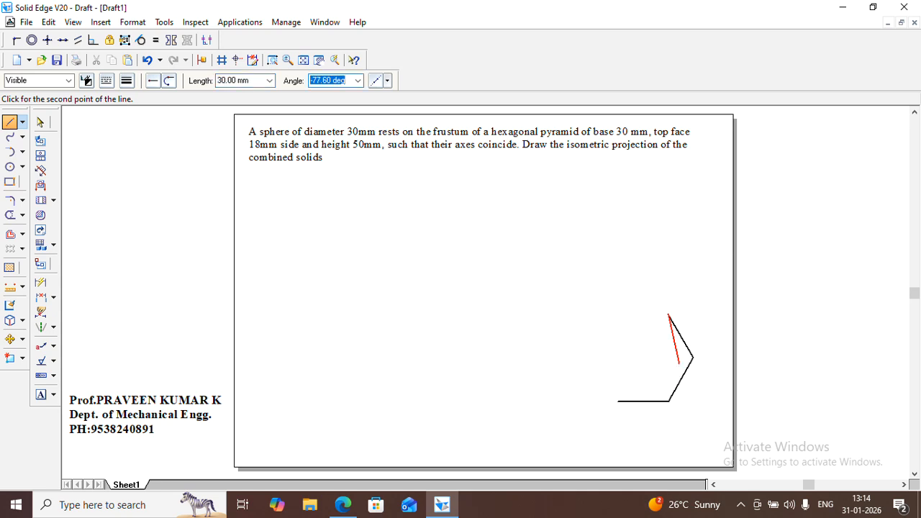
text(60*3)
key(Return)
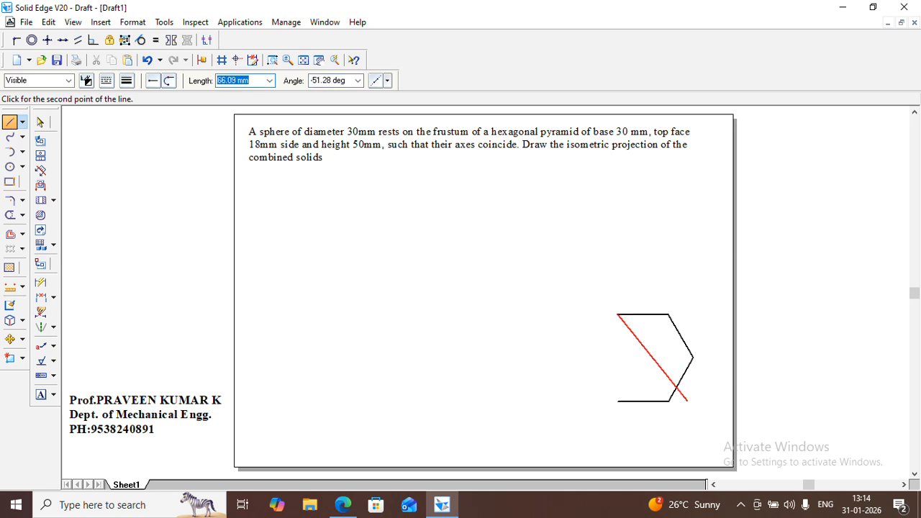
text(30)
key(Tab)
text(60)
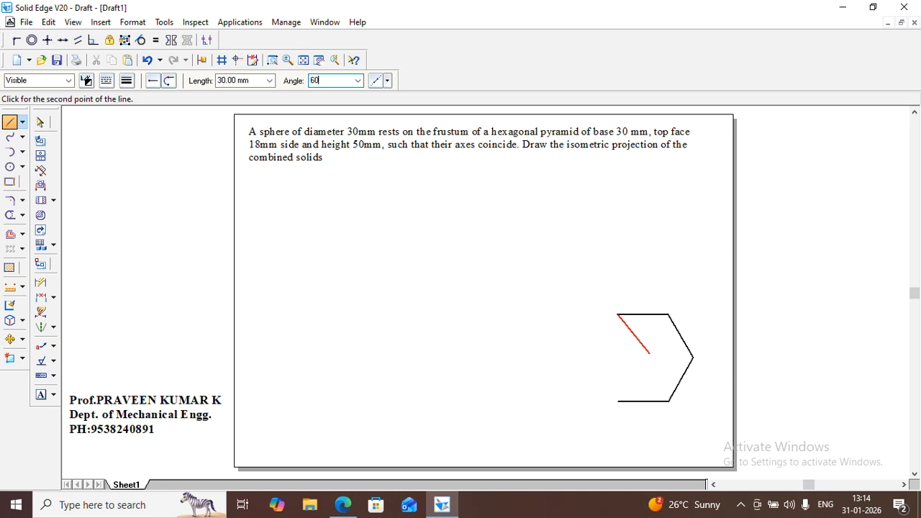
text(*4)
key(Return)
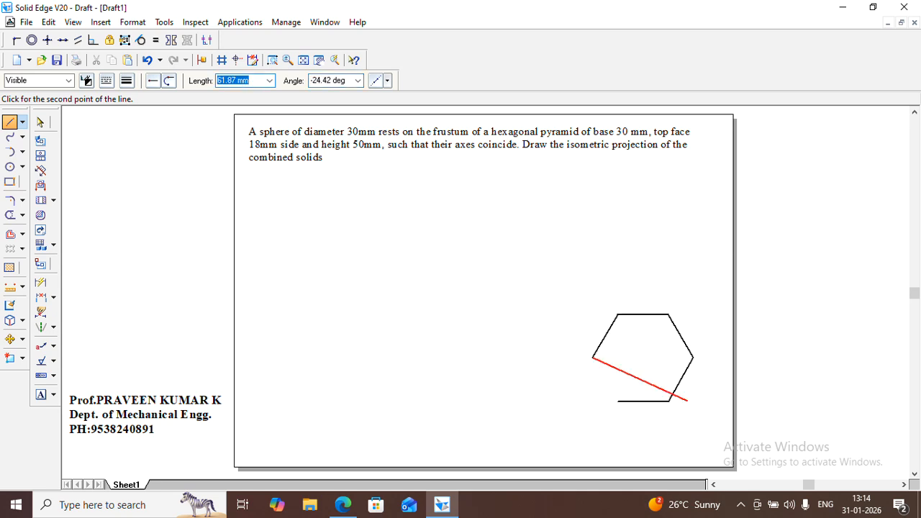
Close the large hexagon with a 30 mm line at angle 60*5
text(30)
key(Tab)
text(60*)
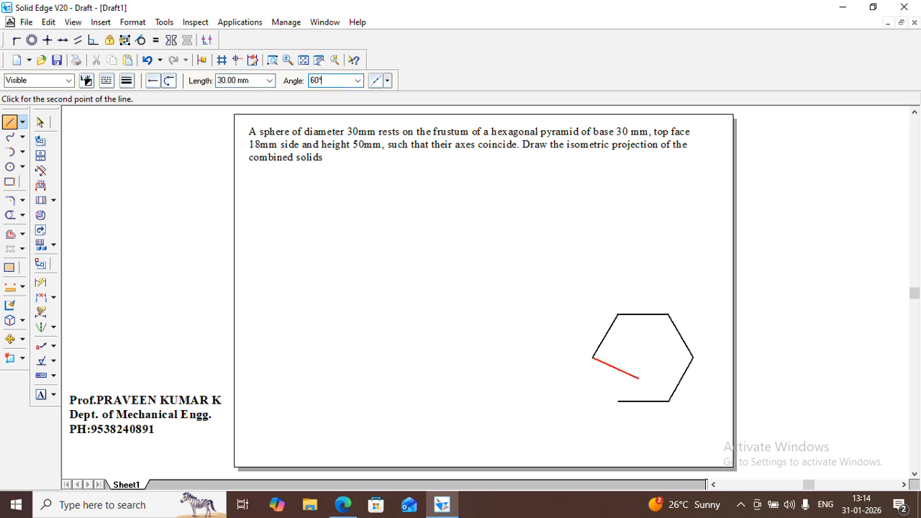
text(5)
key(Return)
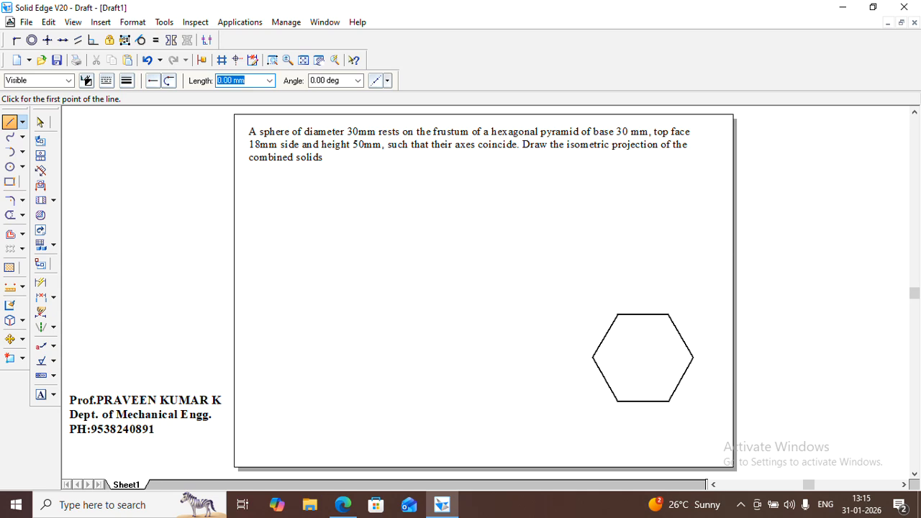
Draw an 18 mm horizontal line at 0° above the large hexagon as the bottom side of a smaller hexagon
click(607, 255)
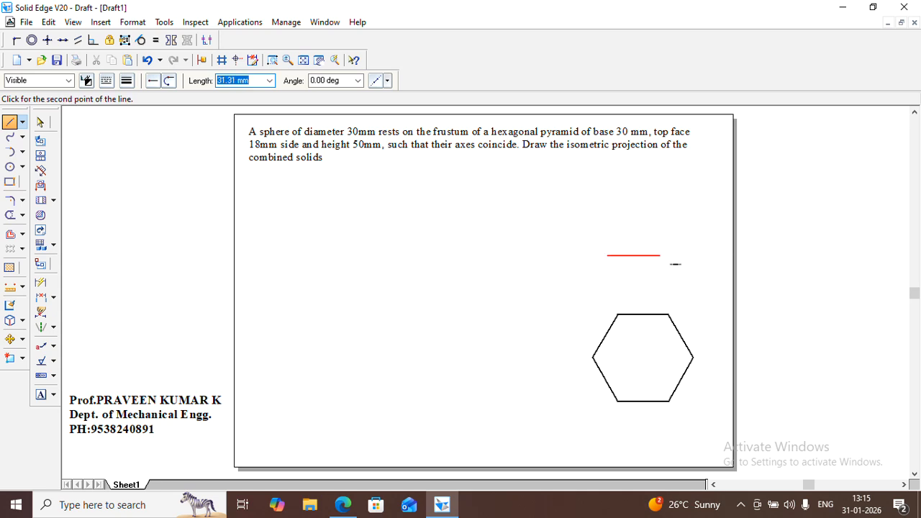
text(18)
key(Tab)
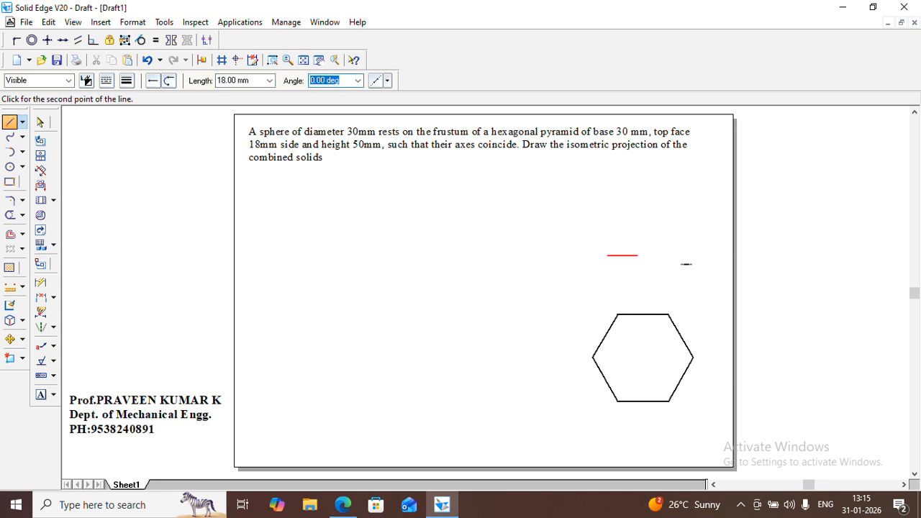
text(0)
key(Return)
Continue the small hexagon with two 18 mm sides at 60° and 120°
text(15)
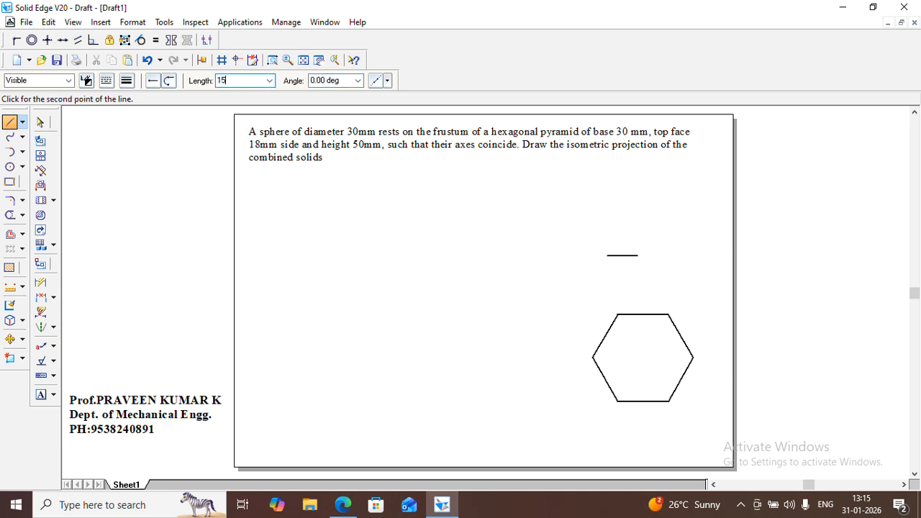
key(BackSpace)
text(8)
key(Tab)
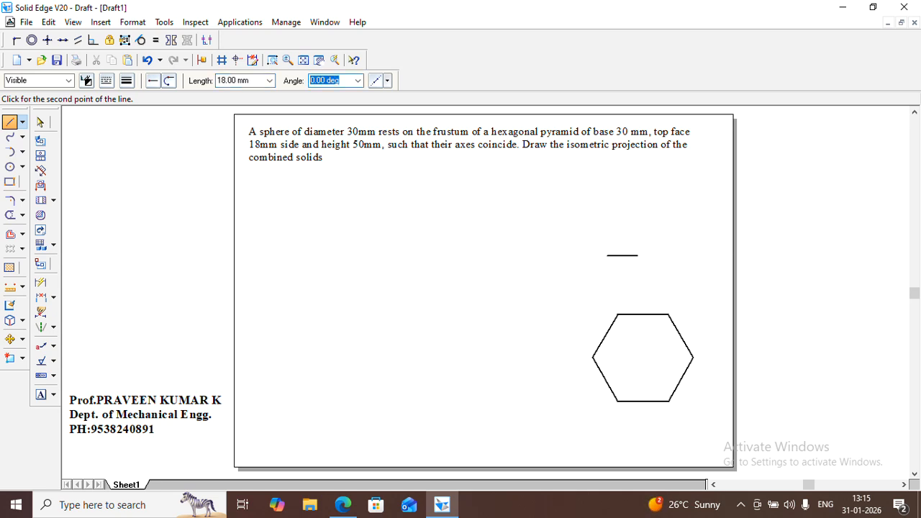
text(60)
key(Return)
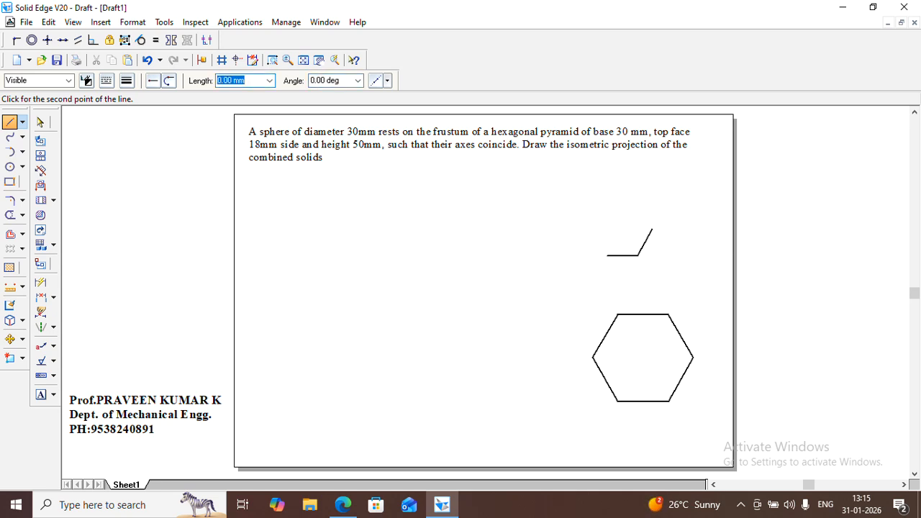
text(18)
key(Tab)
text(60)
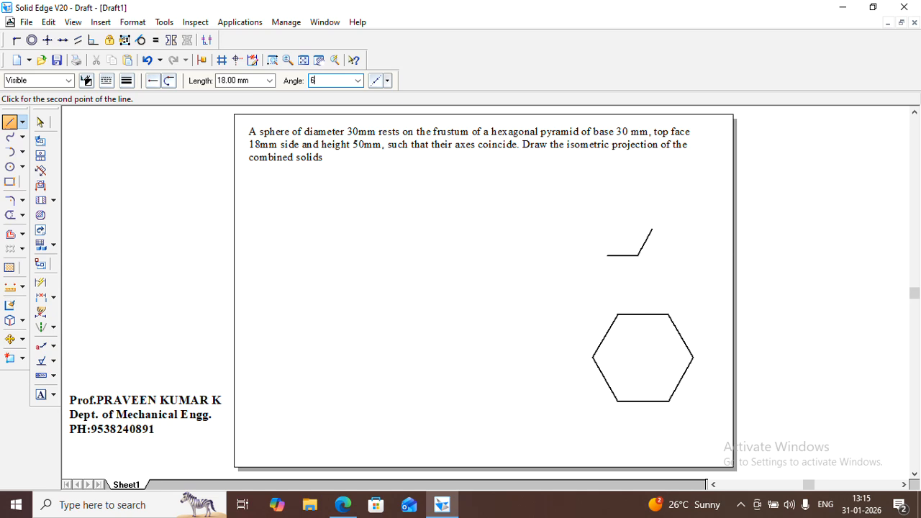
key(Return)
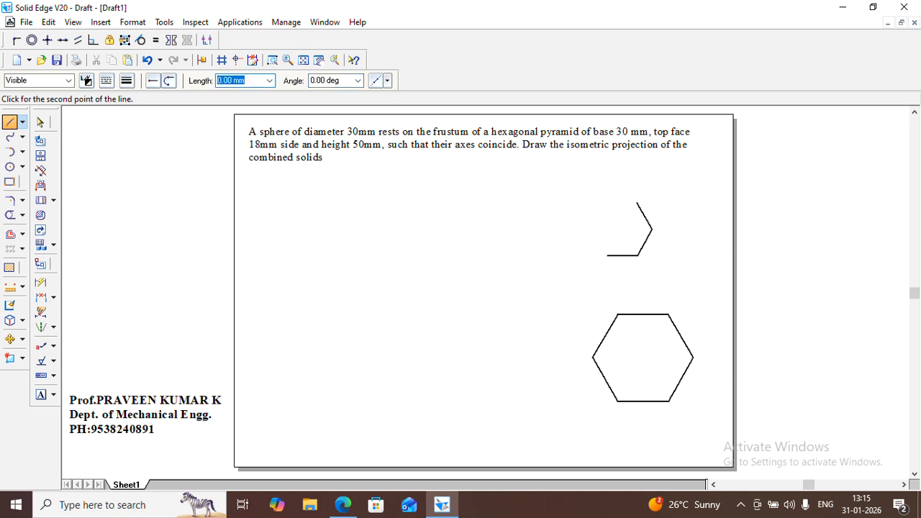
Add the small hexagon's top and upper-left sides, each 18 mm long, at 180° and 60*4
text(18)
key(Tab)
text(60)
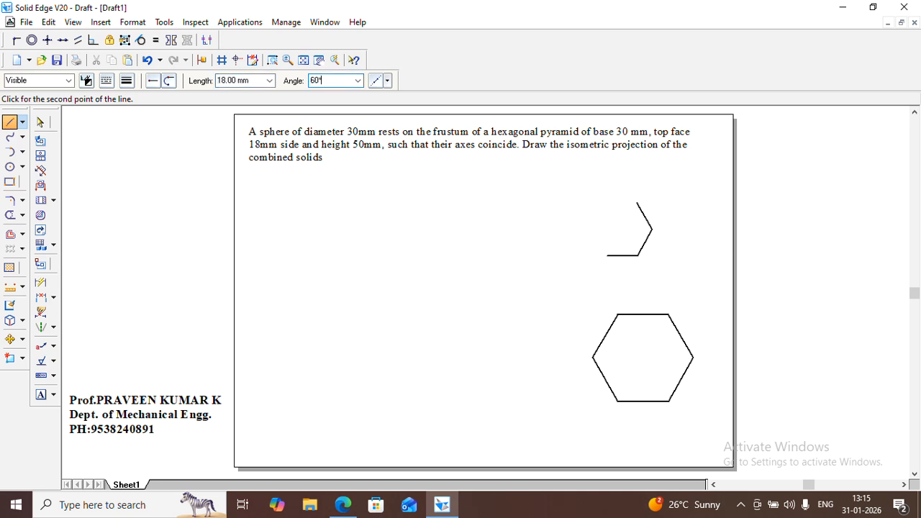
key(Return)
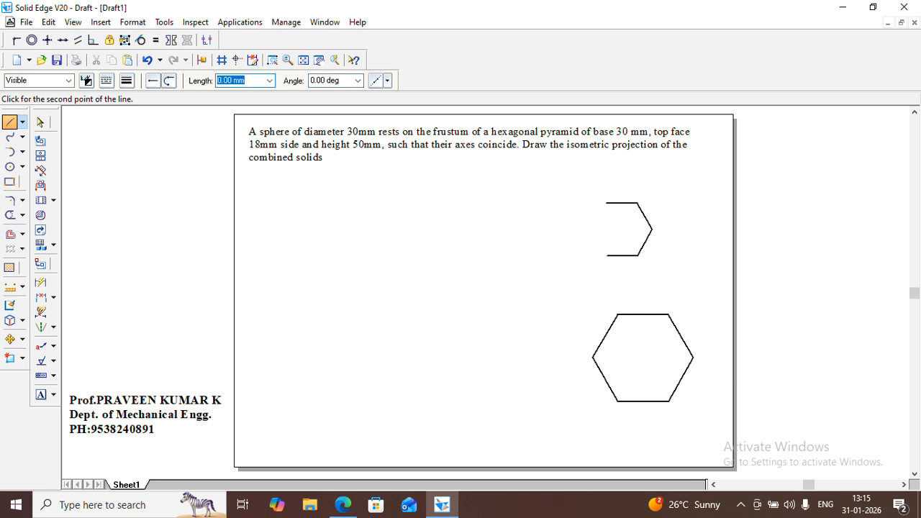
text(18)
key(Tab)
text(60)
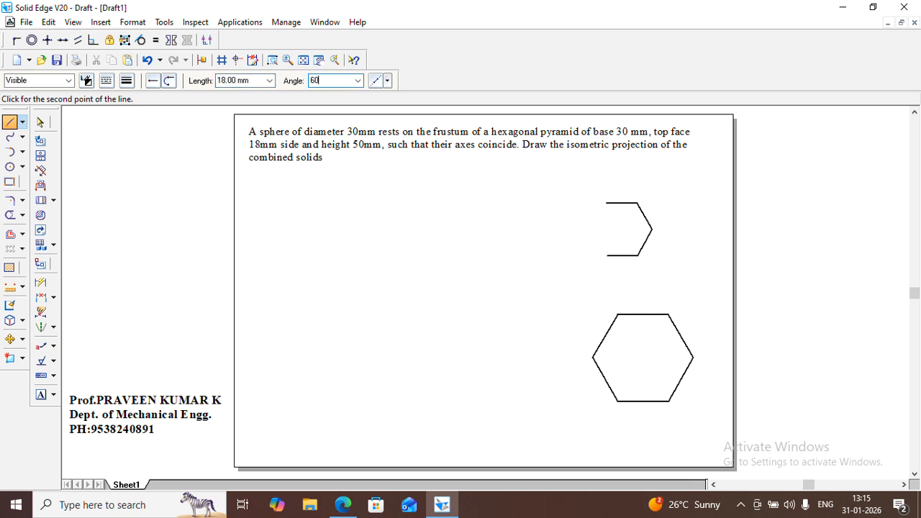
text(*4)
key(Return)
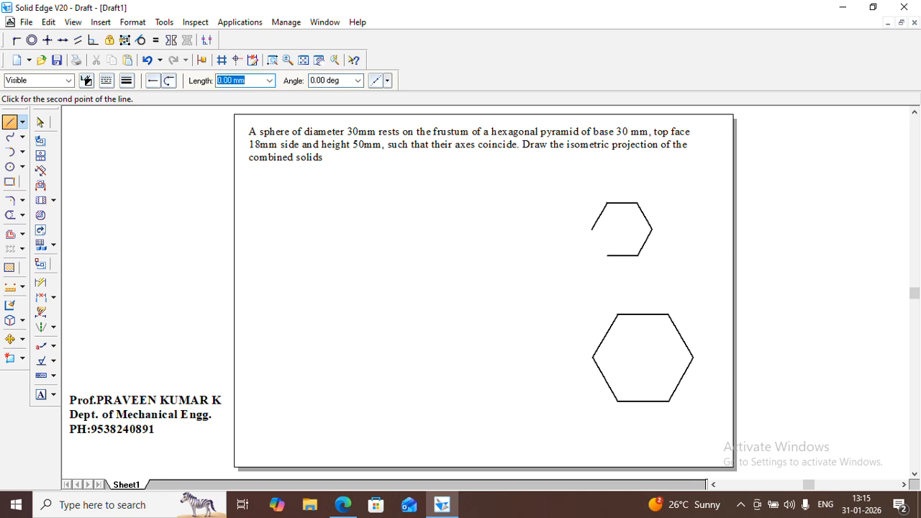
Close the small hexagon with an 18 mm line at 300° and leave the Line command
text(18)
key(Tab)
text(60)
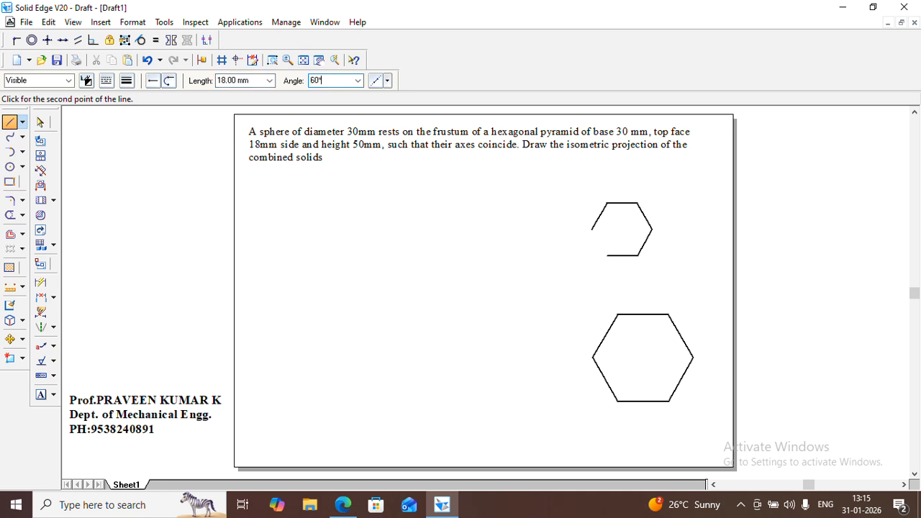
key(Return)
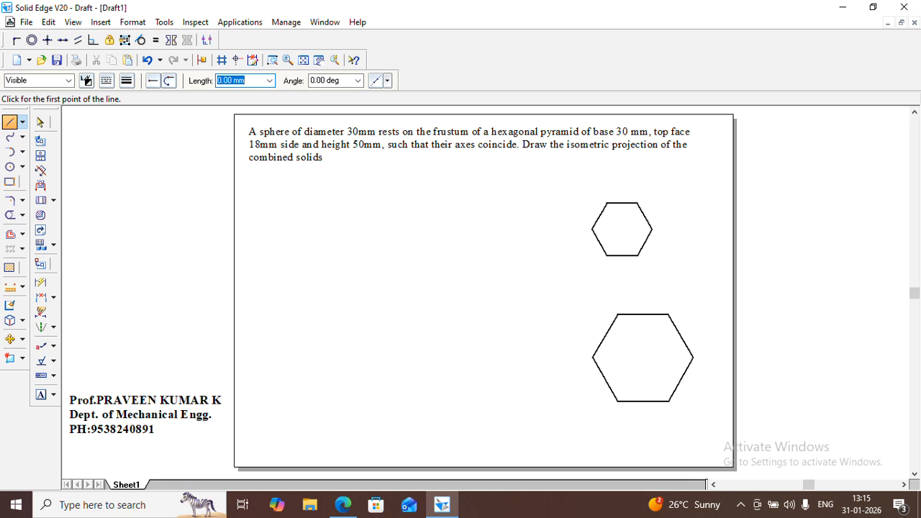
click(890, 306)
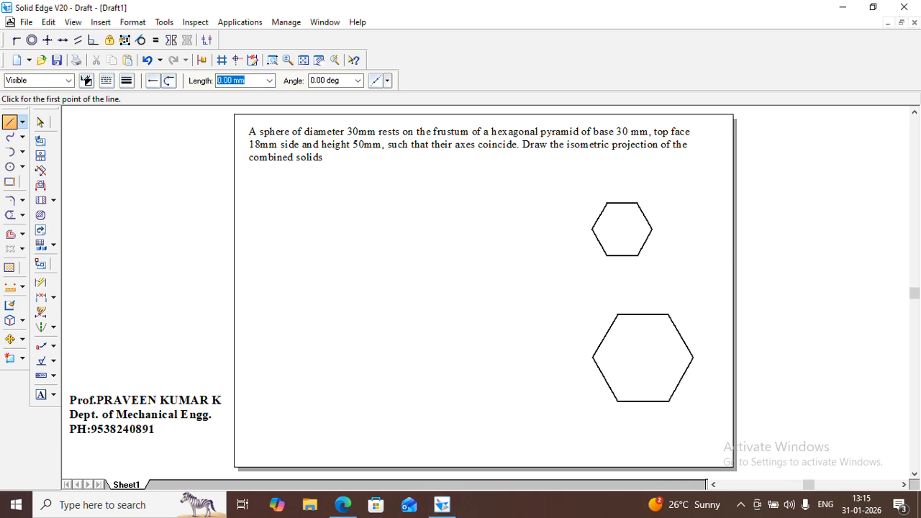
click(40, 123)
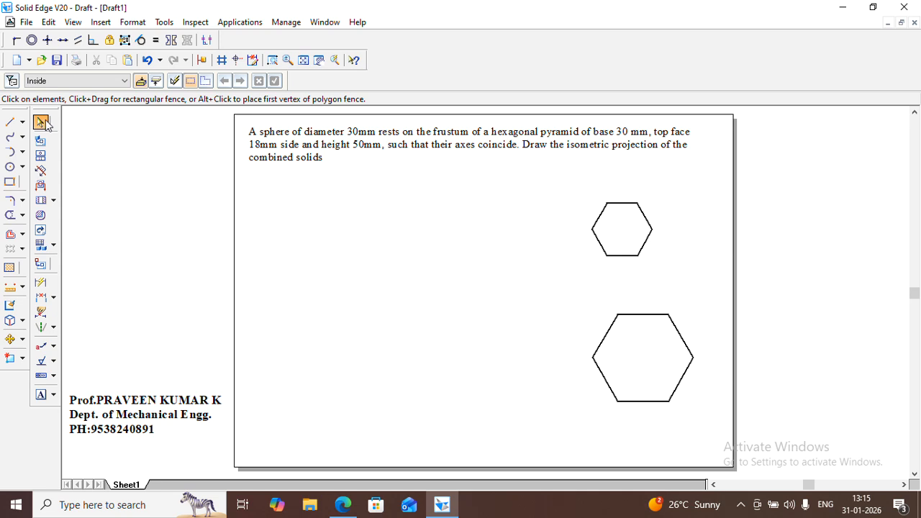
Start the Line command with the line width set to 0.13 mm for thin construction lines
click(9, 123)
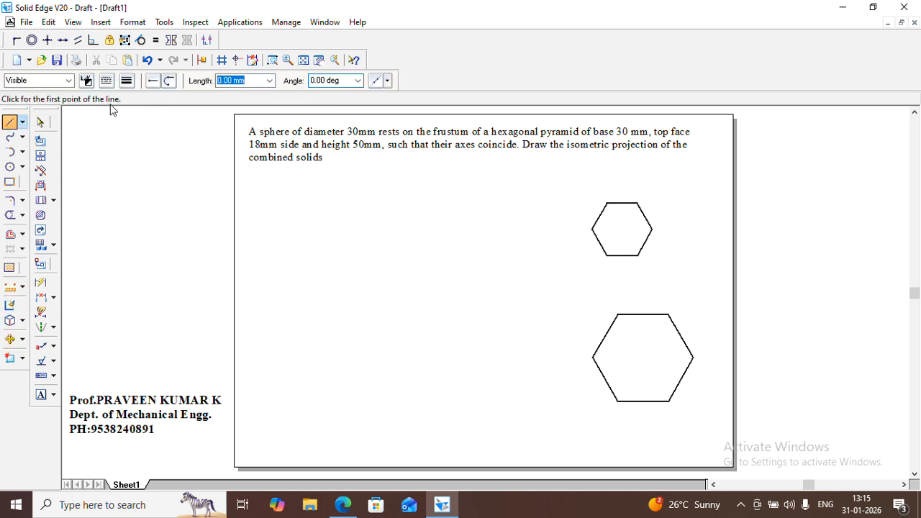
click(106, 81)
click(117, 98)
click(127, 83)
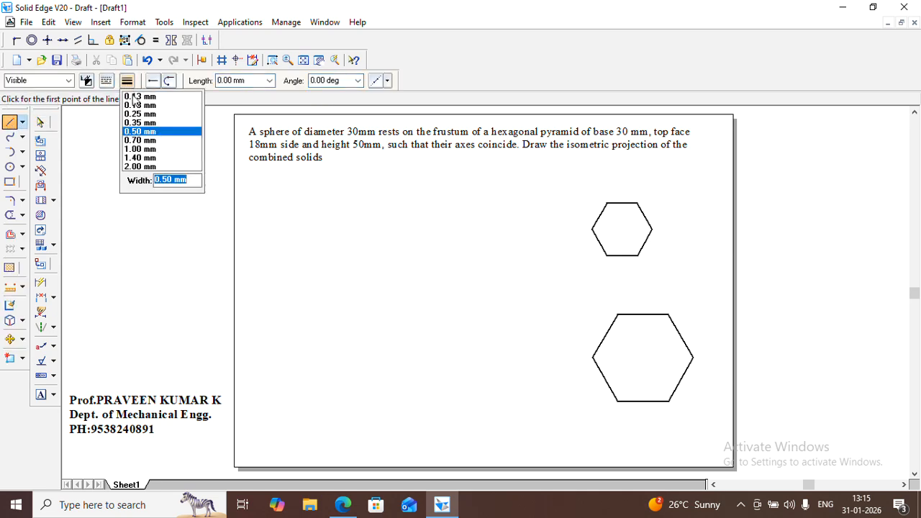
click(133, 95)
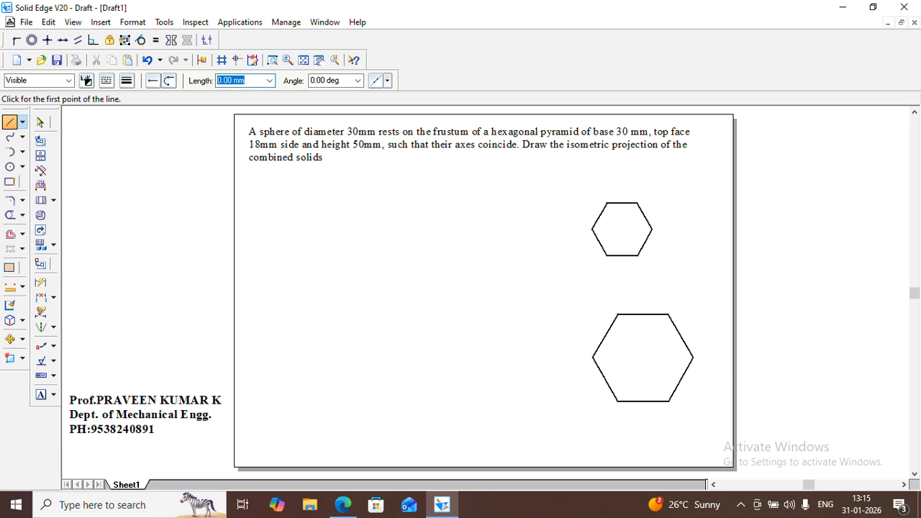
Extend thin horizontal lines rightward from the large hexagon's upper-right and lower-right corners, the upper one about 34 mm long
click(272, 60)
drag(723, 336, 744, 444)
click(15, 123)
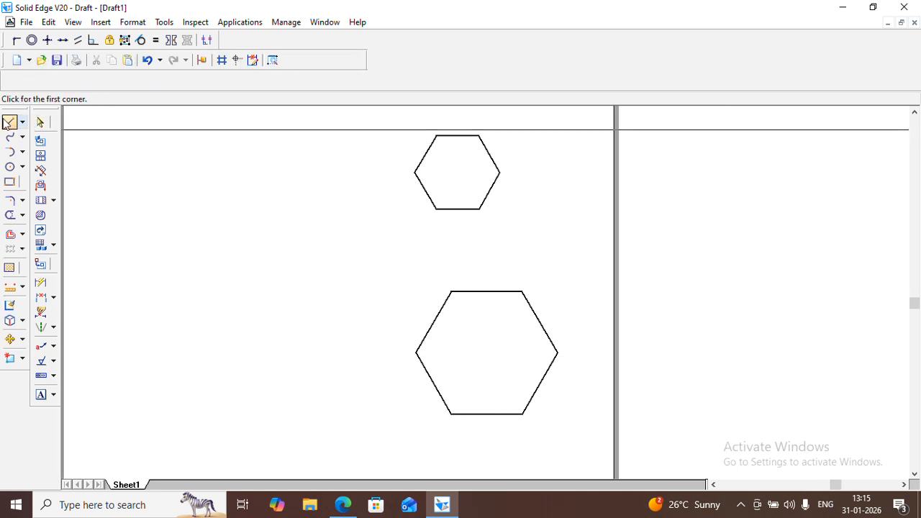
click(536, 294)
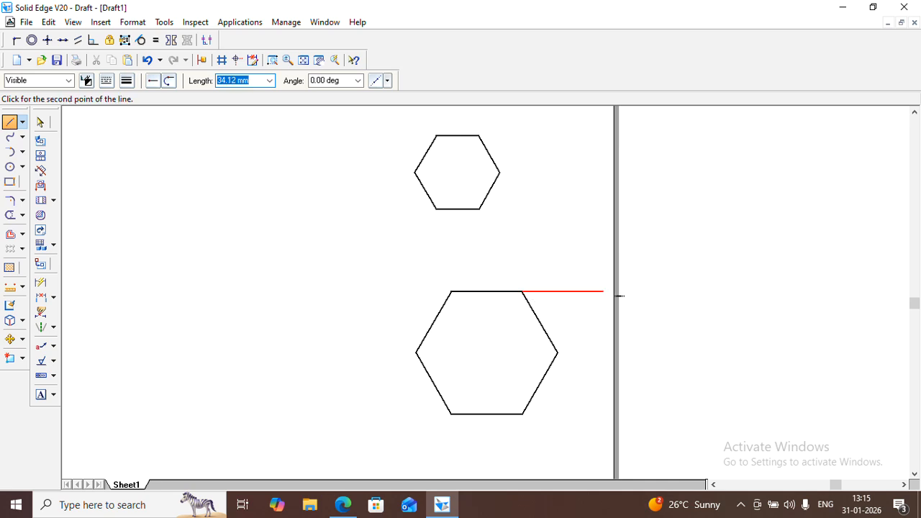
click(603, 292)
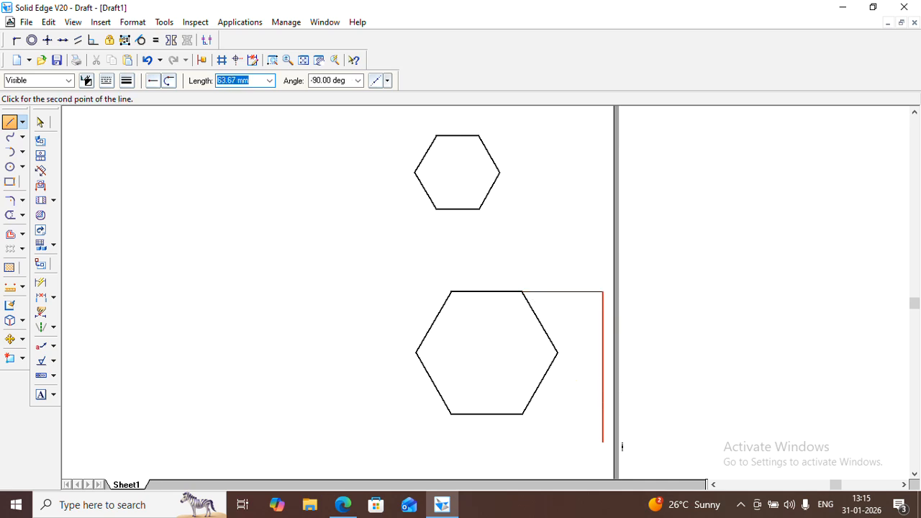
key(Escape)
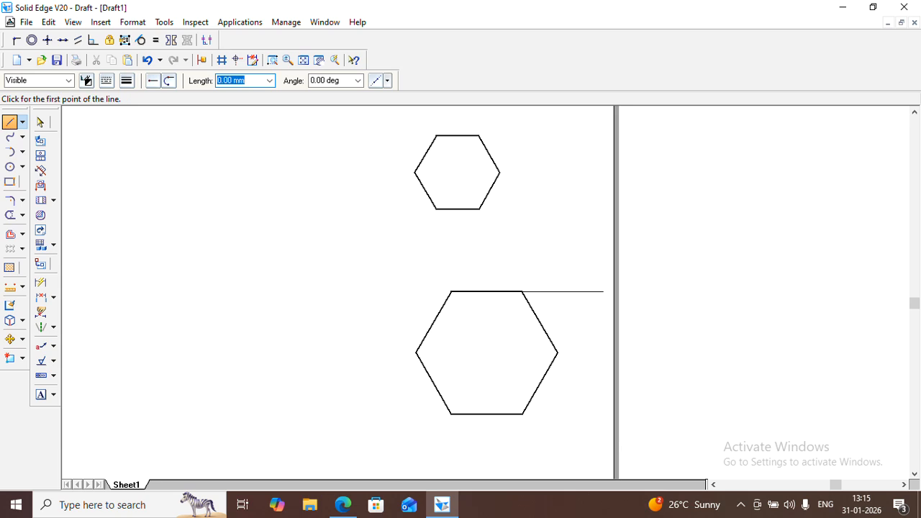
click(524, 414)
click(608, 414)
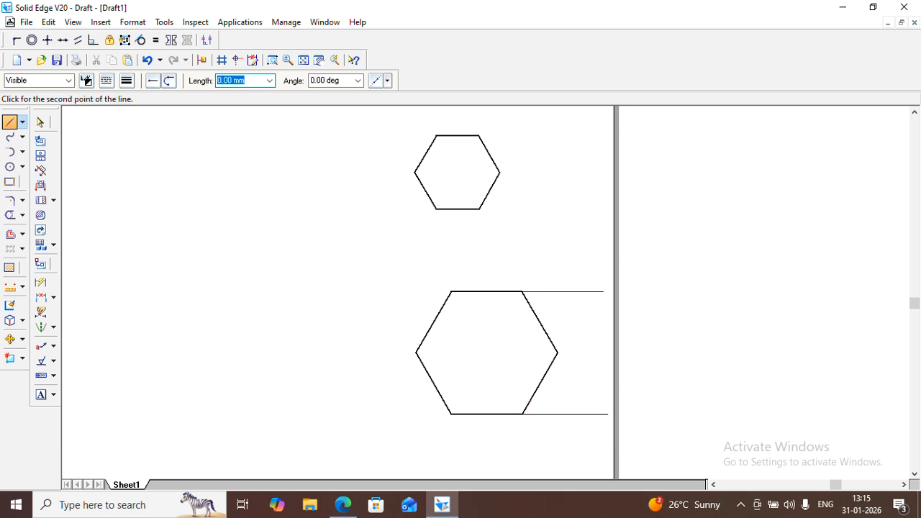
key(Escape)
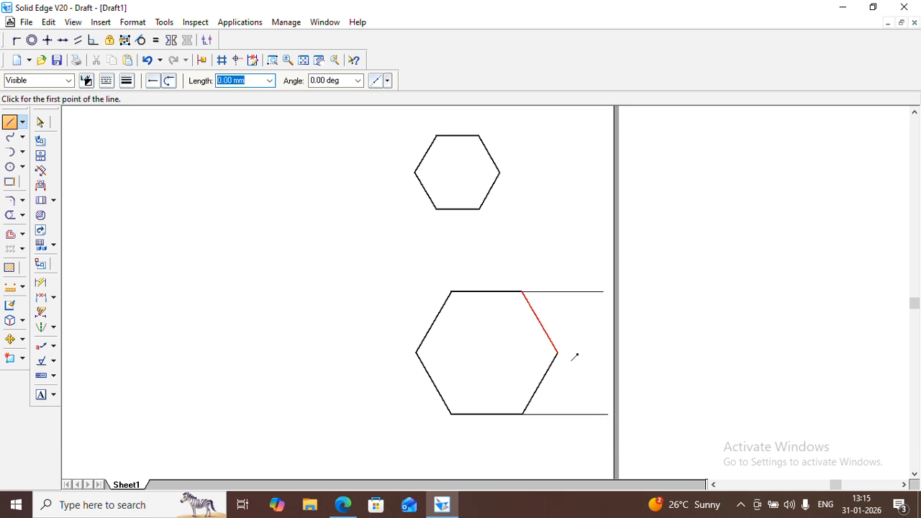
Draw a thin vertical line through the large hexagon's right corner, extending past its bottom side and about 30 mm upward
click(558, 353)
click(571, 432)
key(Escape)
click(558, 353)
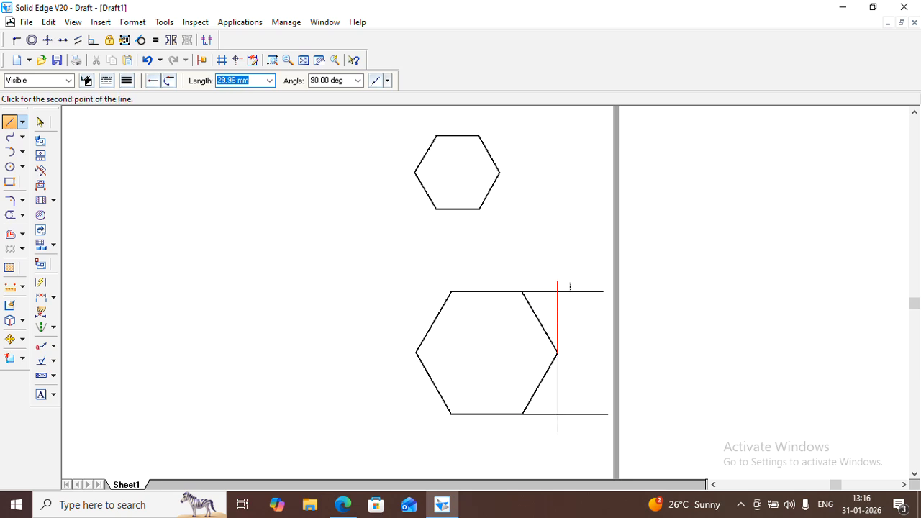
key(Escape)
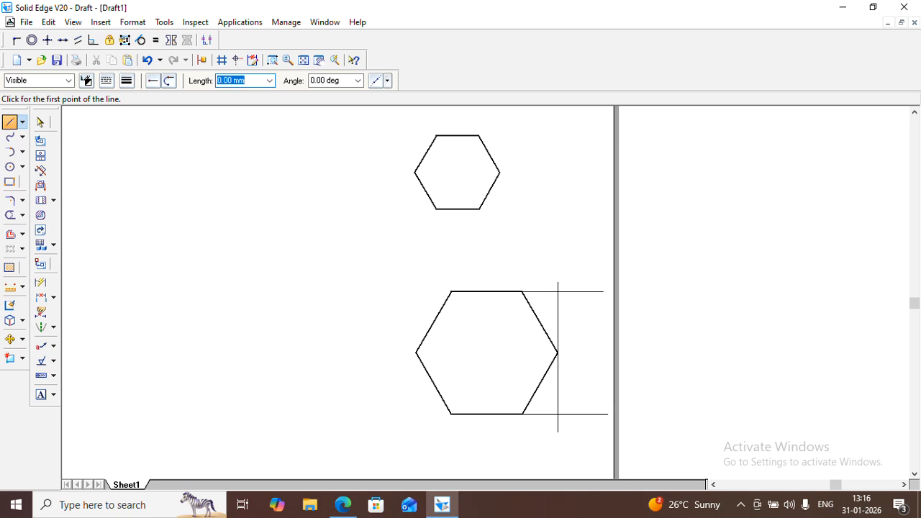
Draw a thin vertical line through the large hexagon's left corner, about 35 mm upward and 39 mm downward
click(417, 352)
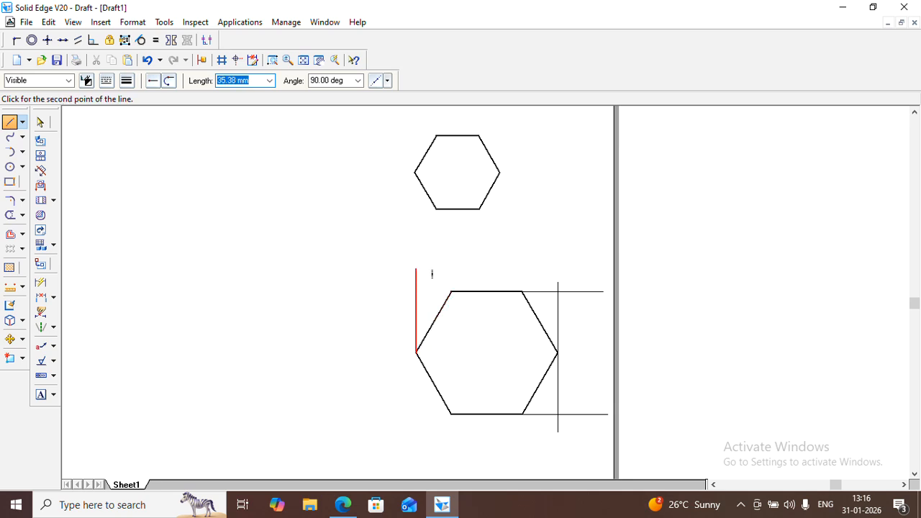
click(432, 274)
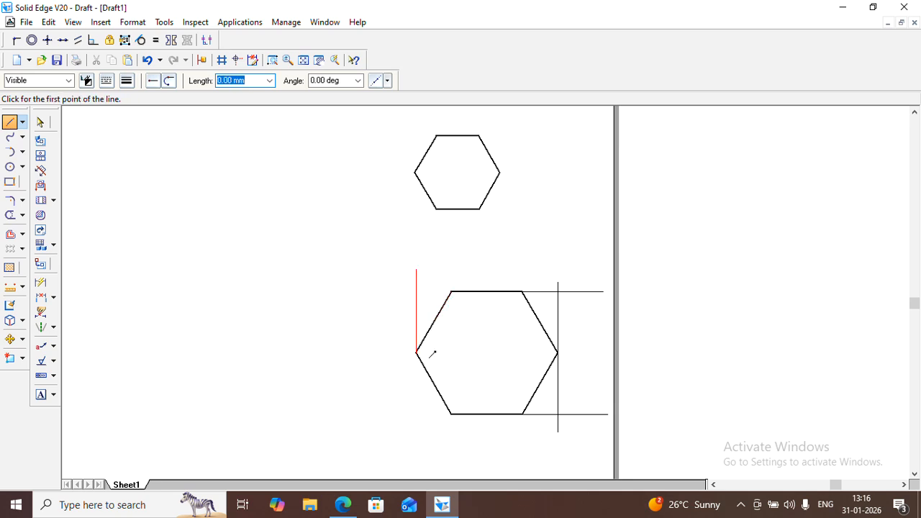
click(432, 356)
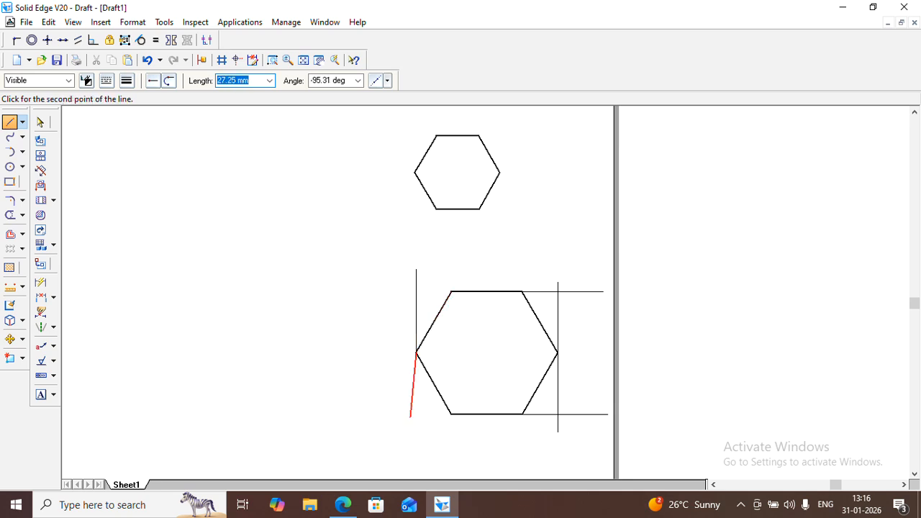
click(416, 445)
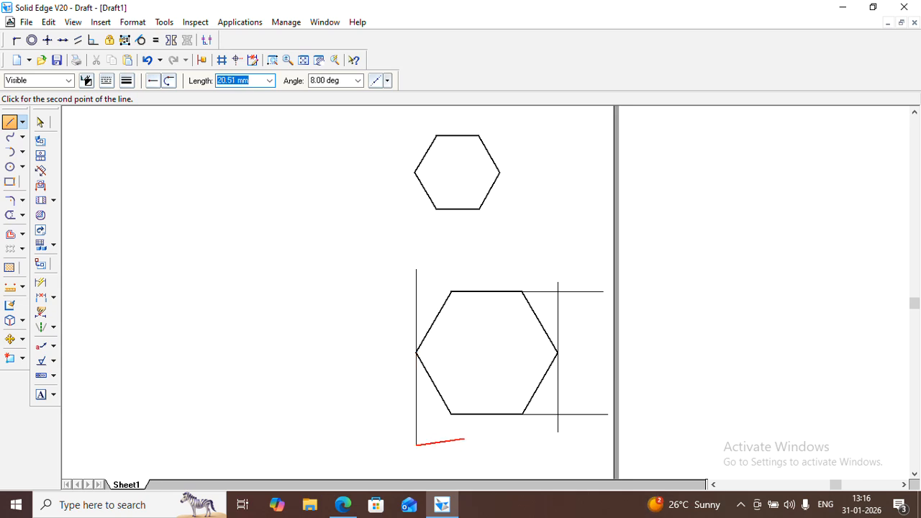
key(Escape)
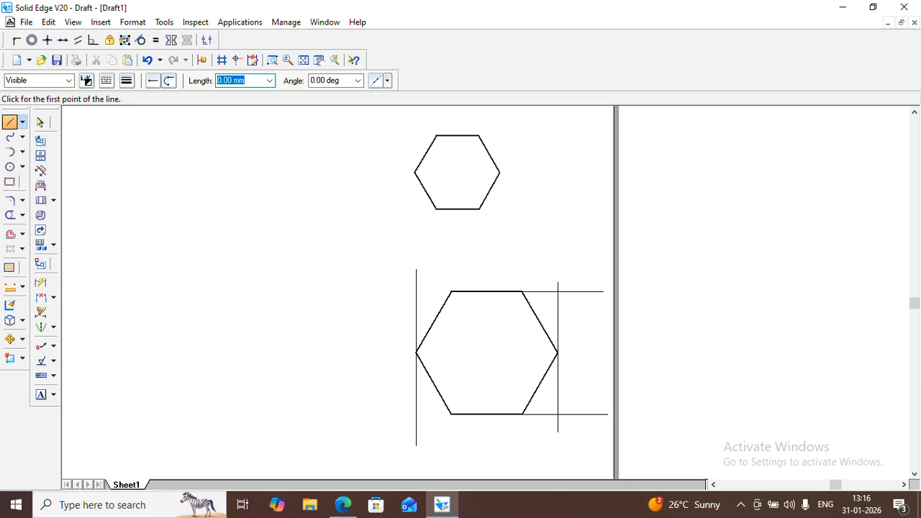
Extend the large hexagon's bottom and top sides leftward past the left vertical, the top extension 30 mm long
click(452, 414)
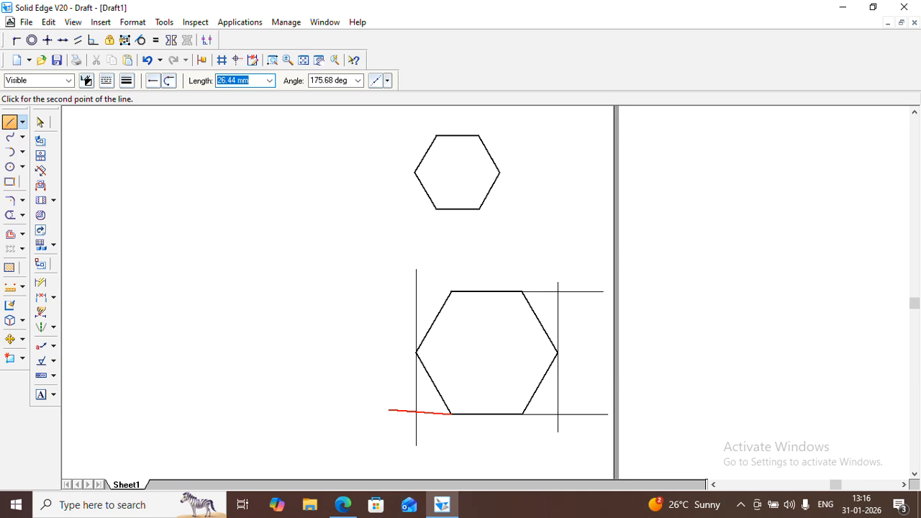
key(Escape)
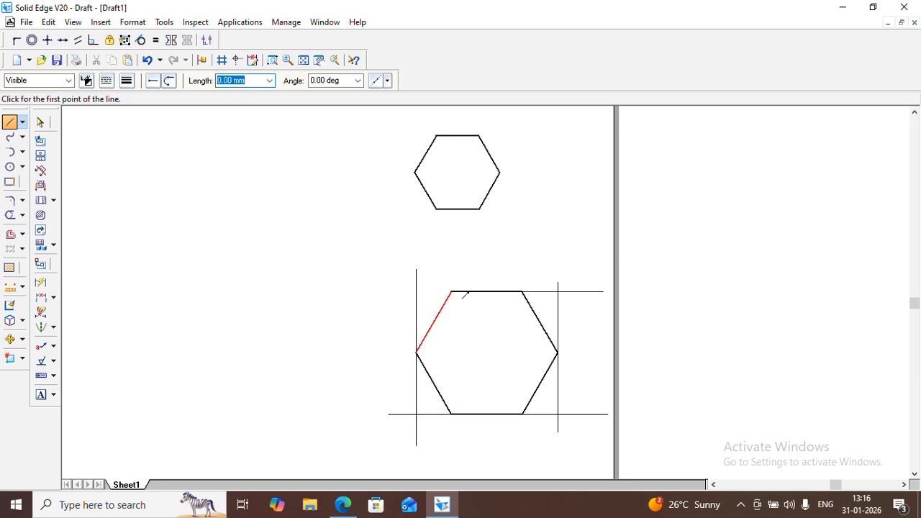
click(454, 291)
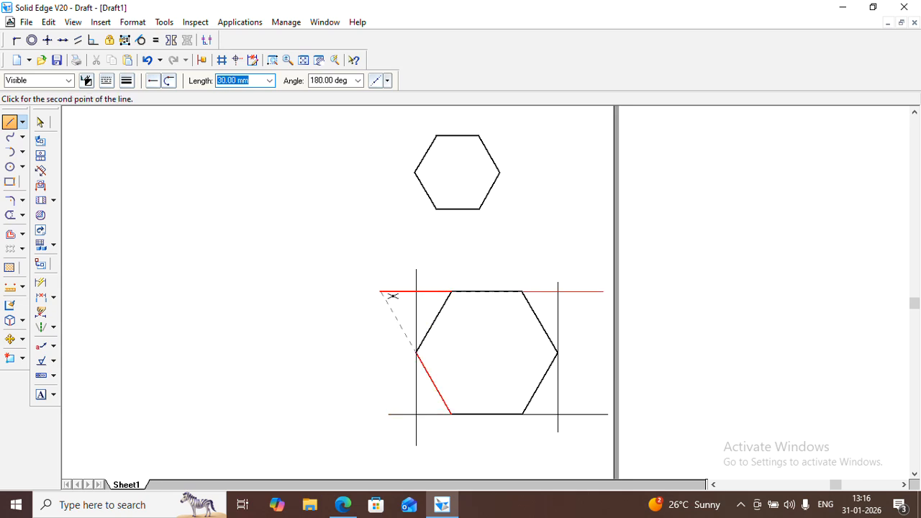
click(380, 291)
key(Escape)
click(40, 122)
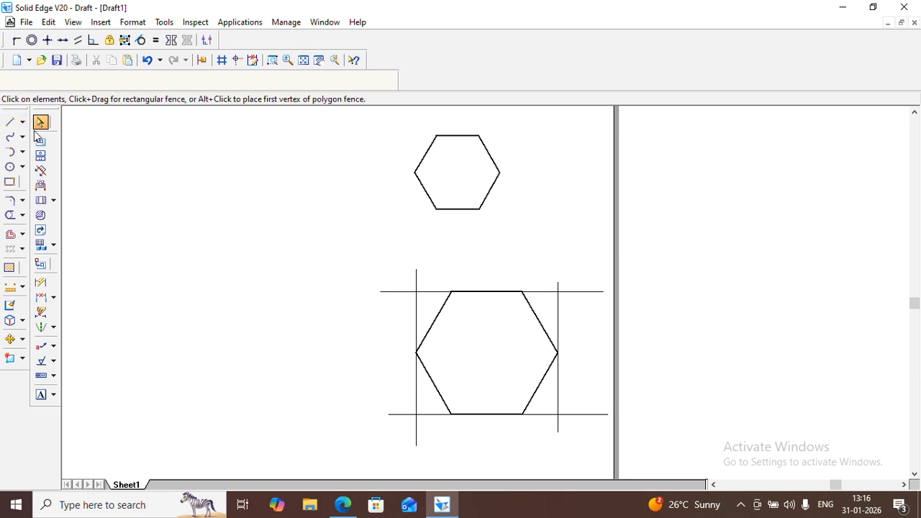
Trim the overhanging construction line ends around the large hexagon to leave its enclosing rectangle
click(9, 215)
drag(426, 272, 408, 298)
drag(396, 402, 418, 435)
mouse_move(550, 282)
mouse_down()
mouse_move(565, 286)
mouse_move(578, 330)
mouse_move(583, 403)
mouse_move(566, 425)
mouse_up()
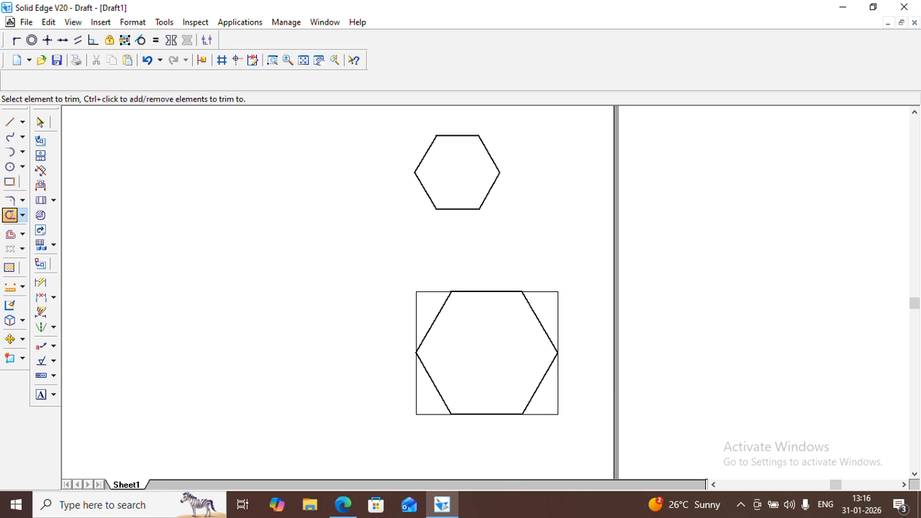
Extend the small hexagon's bottom side with thin horizontal lines, about 22 mm rightward and 31 mm leftward
click(10, 122)
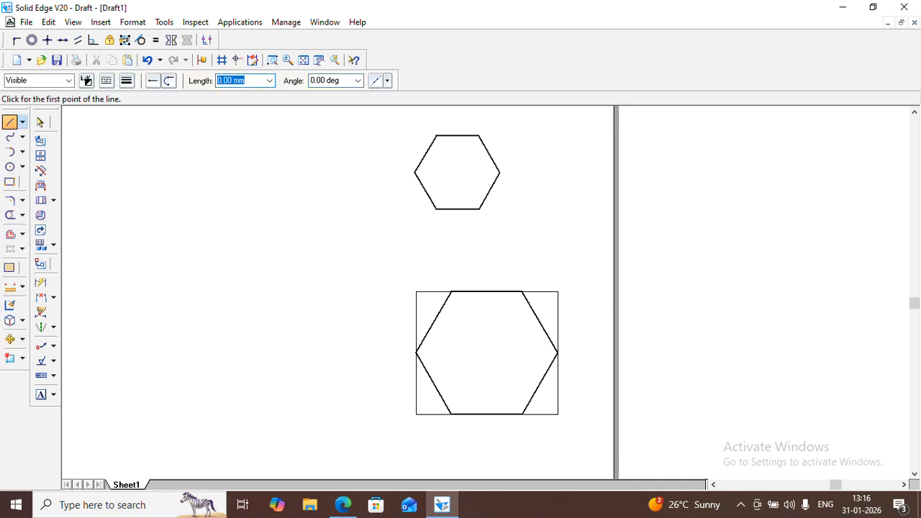
click(495, 211)
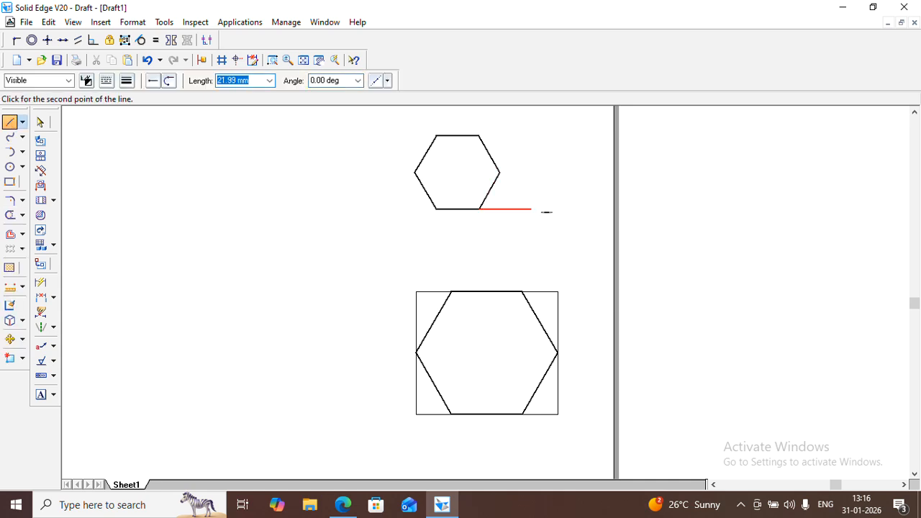
key(Escape)
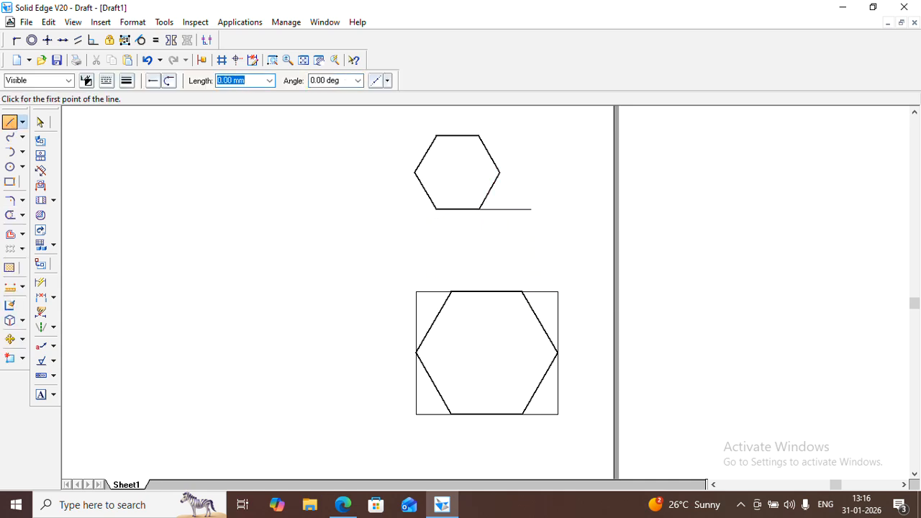
click(436, 210)
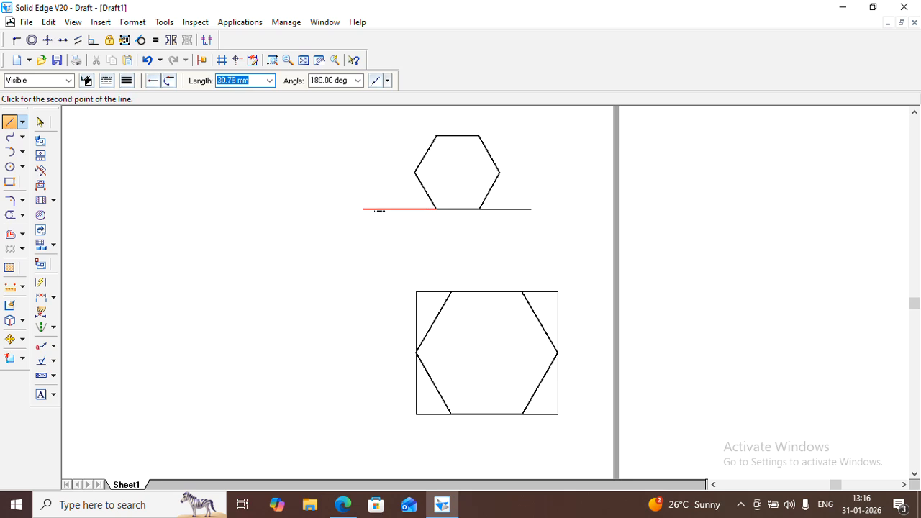
key(Escape)
Draw a thin vertical line through the small hexagon's left corner and extend its top side leftward past that vertical
click(416, 174)
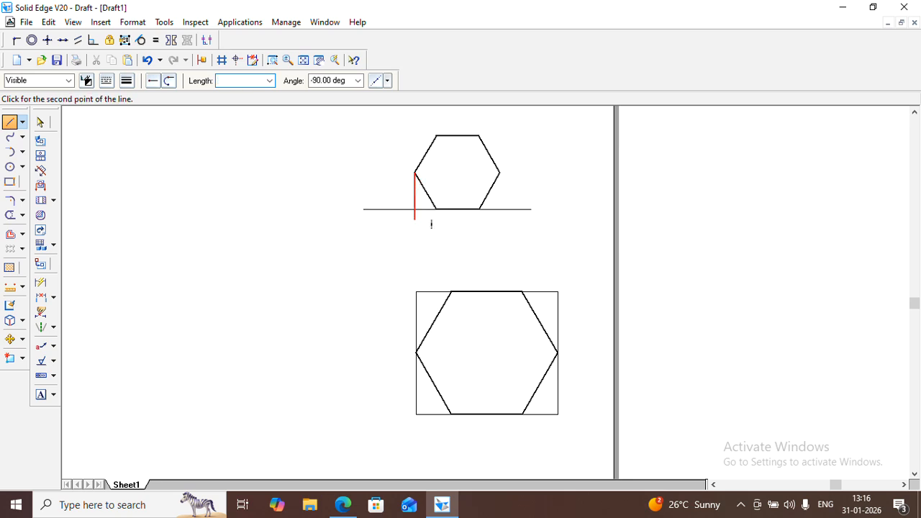
click(430, 226)
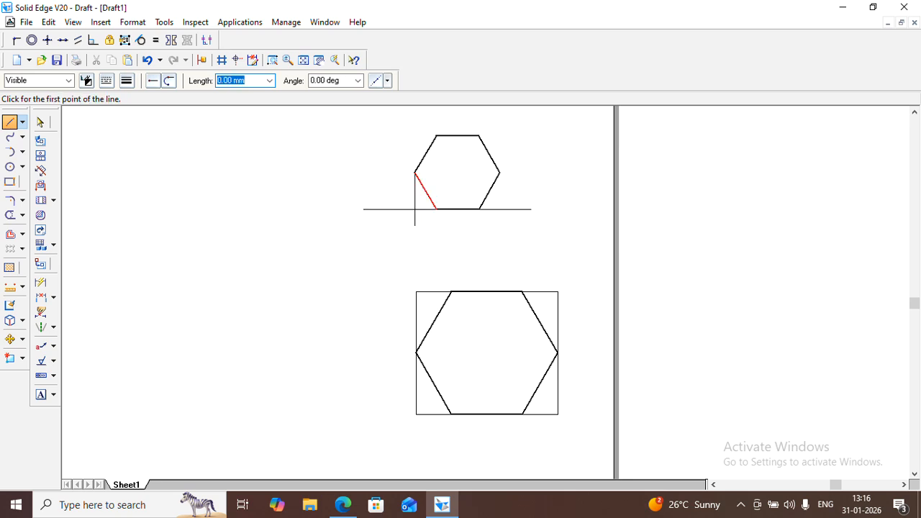
click(436, 135)
click(385, 135)
click(415, 173)
click(415, 127)
Extend the small hexagon's top side rightward and draw a thin vertical line both ways through its right corner
click(479, 135)
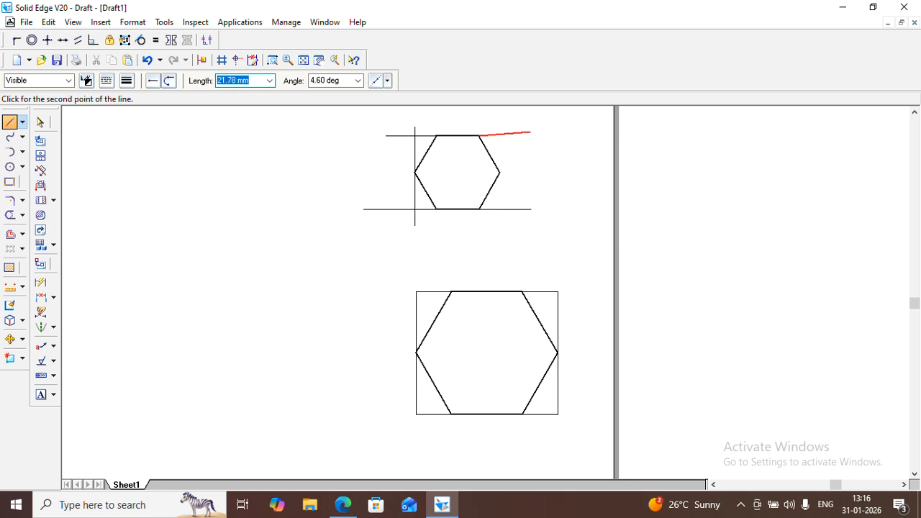
click(546, 135)
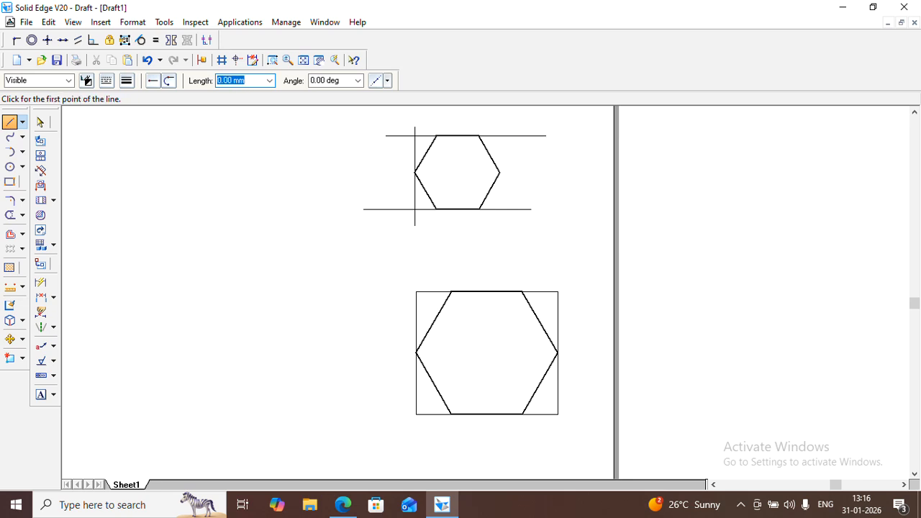
click(509, 174)
click(516, 128)
click(515, 177)
click(515, 228)
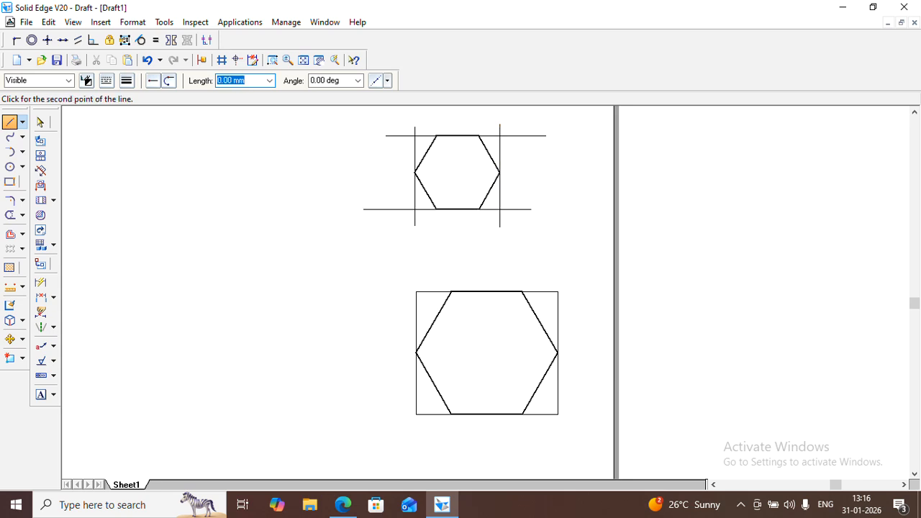
Trim the overhanging construction line ends around the small hexagon to leave its enclosing rectangle
click(40, 122)
click(9, 214)
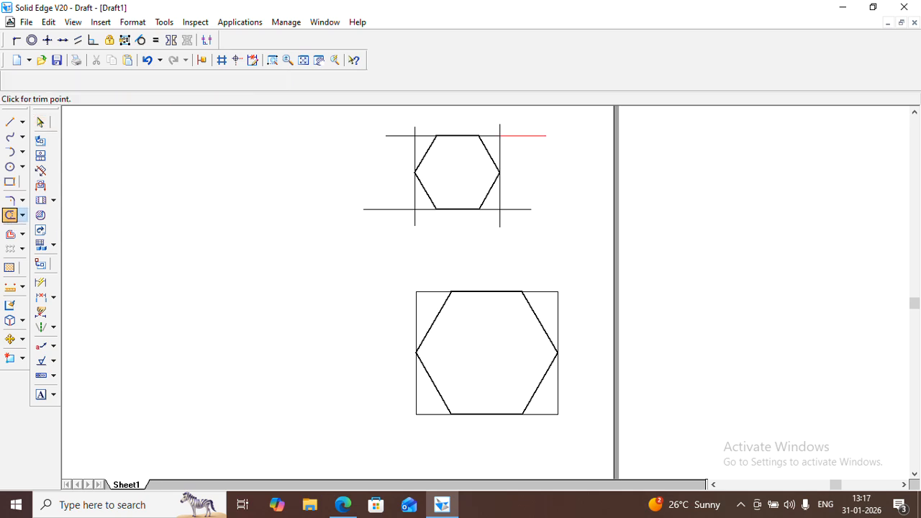
drag(490, 126, 510, 134)
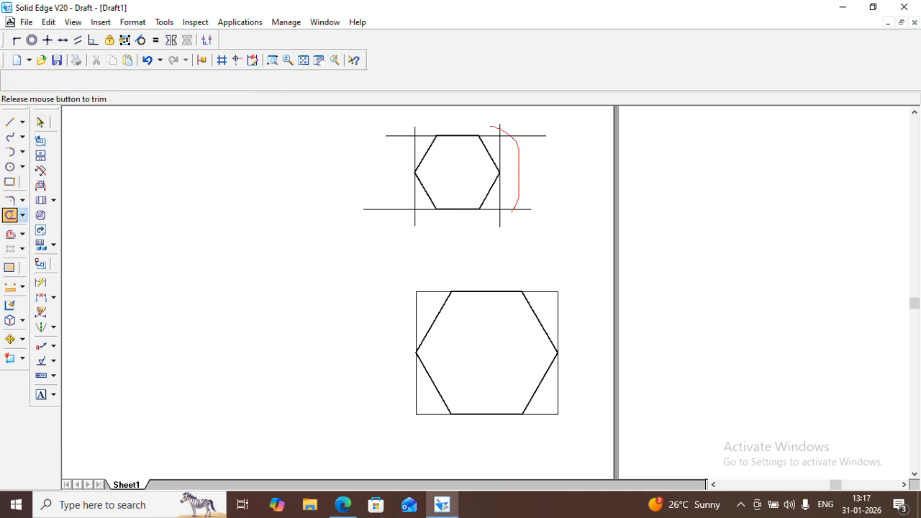
mouse_move(396, 215)
mouse_down()
mouse_move(400, 153)
mouse_move(415, 130)
mouse_up()
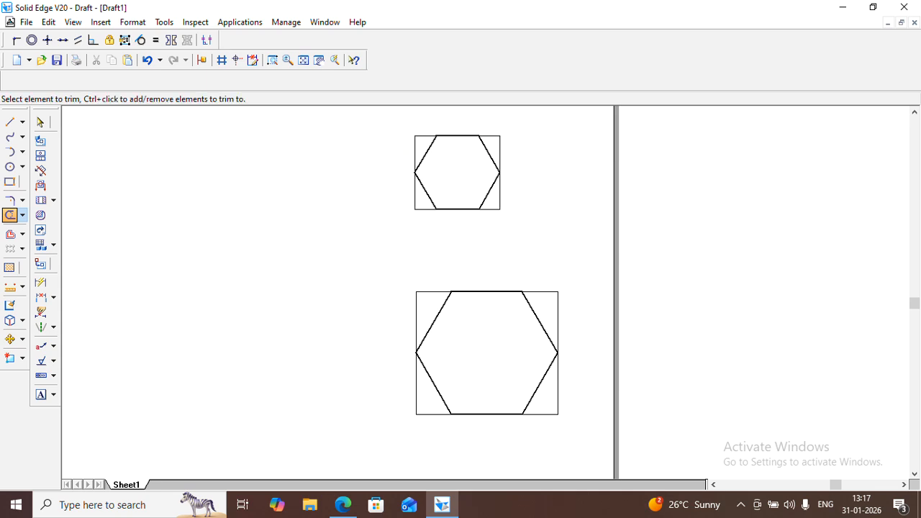
click(41, 126)
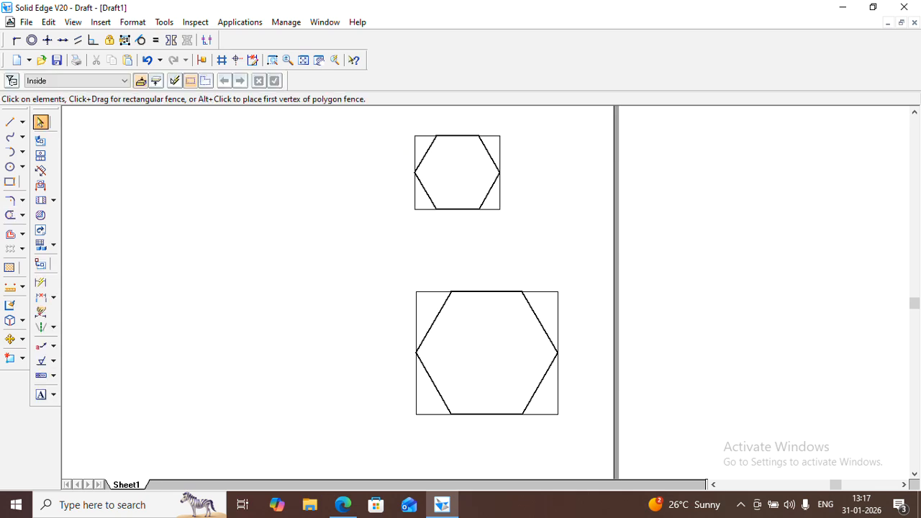
Dimension the overall width below and the overall height on the left of the large hexagon's enclosing rectangle
click(40, 282)
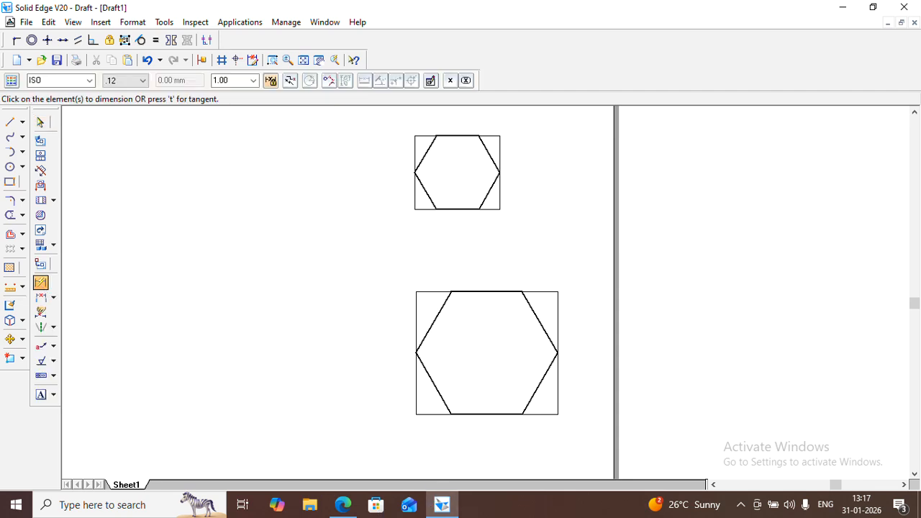
click(416, 381)
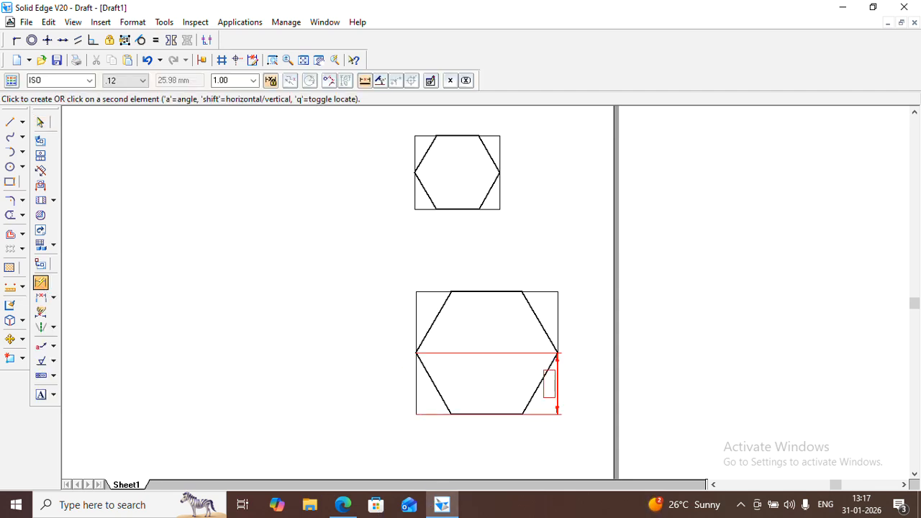
click(557, 381)
click(479, 451)
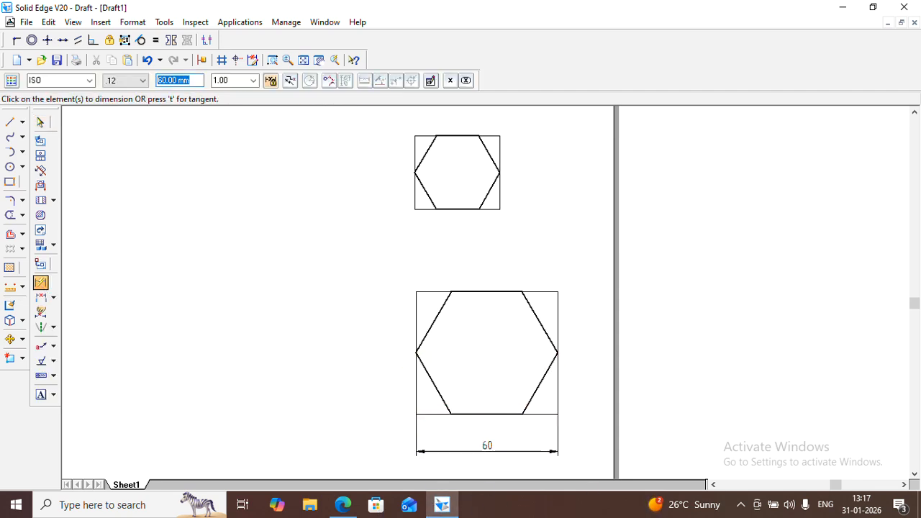
click(433, 414)
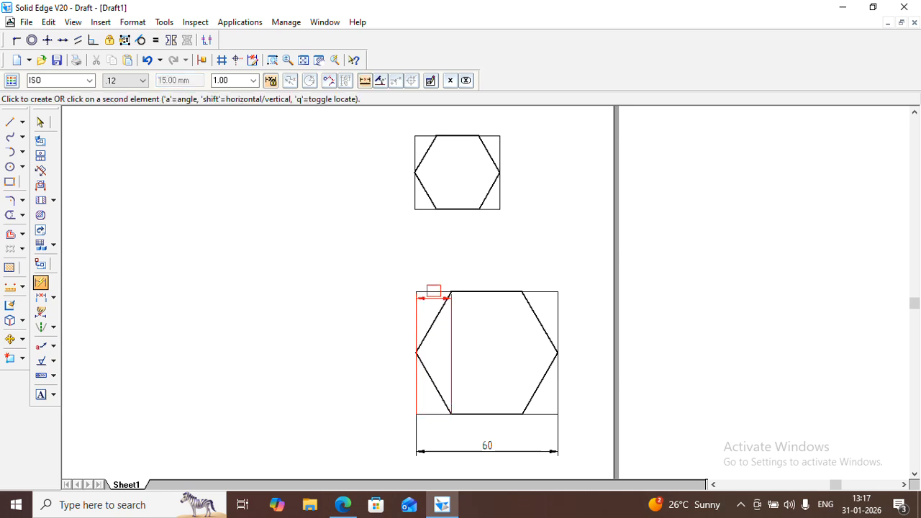
click(433, 286)
click(382, 352)
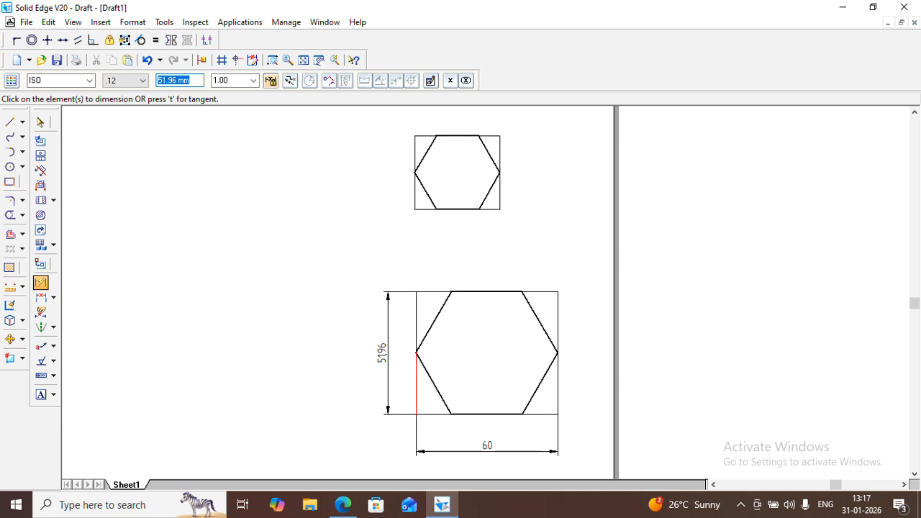
Dimension the large hexagon's bottom-left vertex from the rectangle's left side and its right vertex from the rectangle's bottom side
click(416, 391)
click(447, 407)
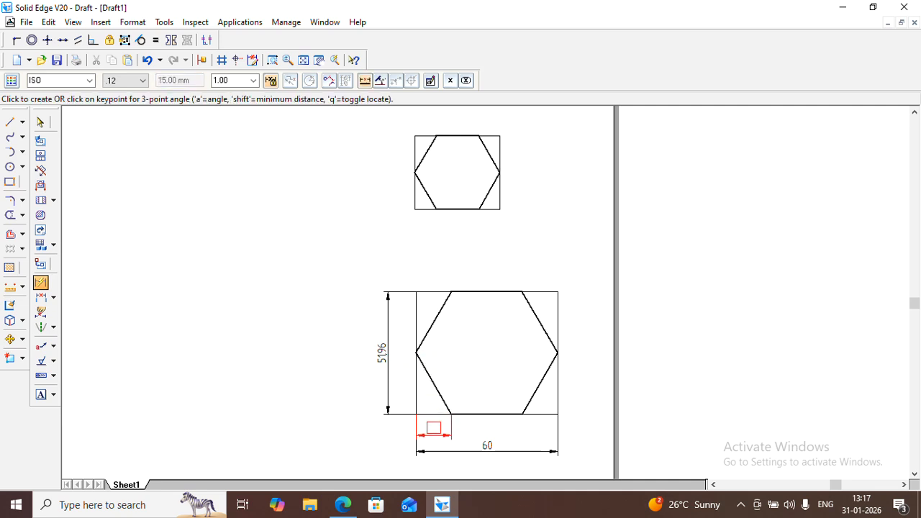
click(433, 434)
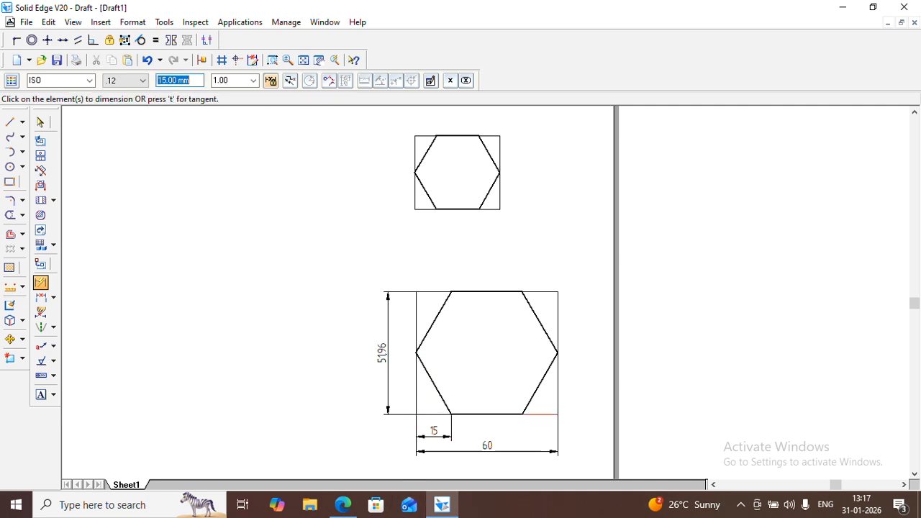
click(541, 415)
click(558, 352)
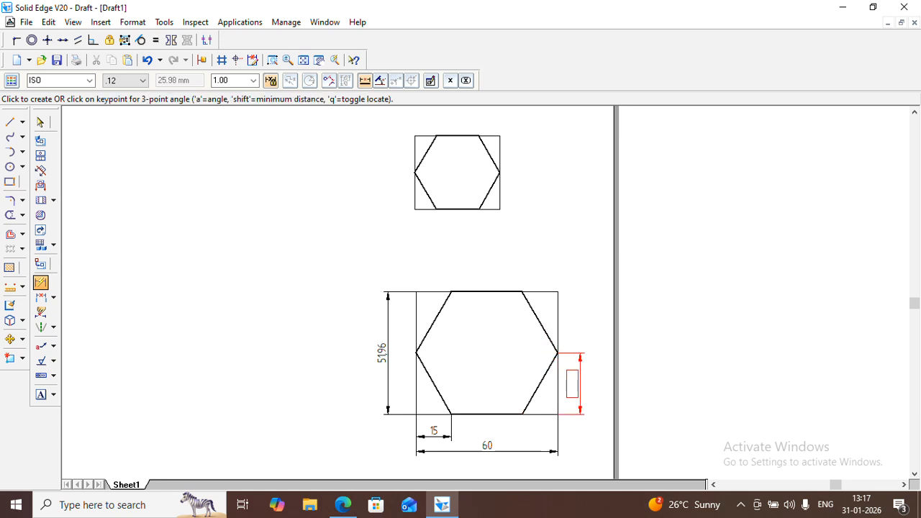
click(572, 384)
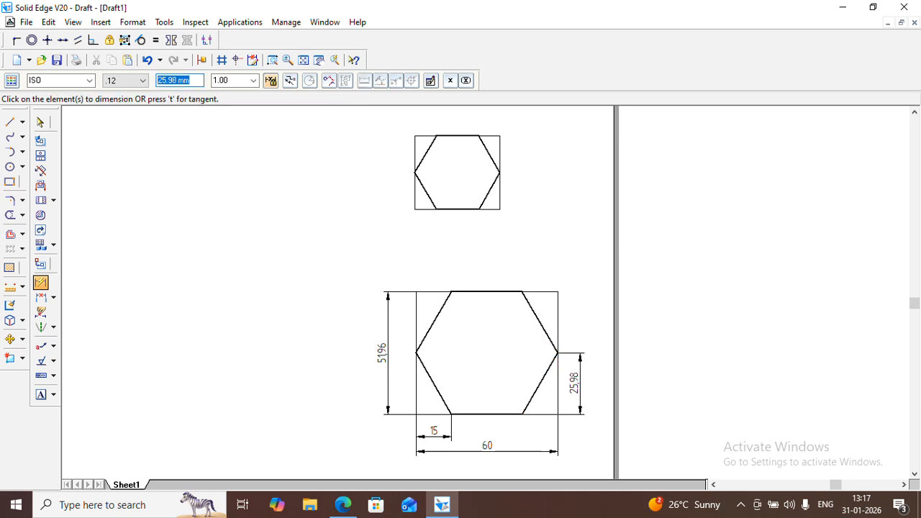
Dimension the overall width below and the overall height on the left of the small hexagon's enclosing rectangle
click(415, 196)
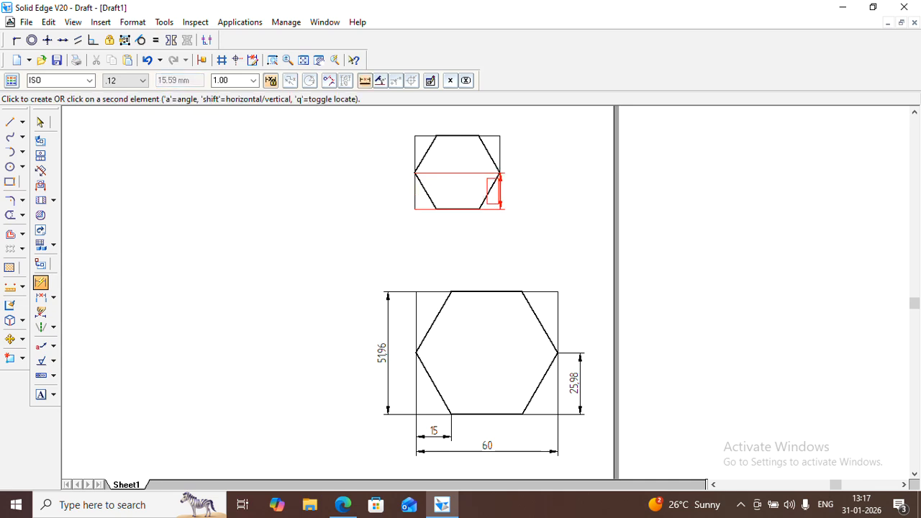
click(501, 190)
click(457, 232)
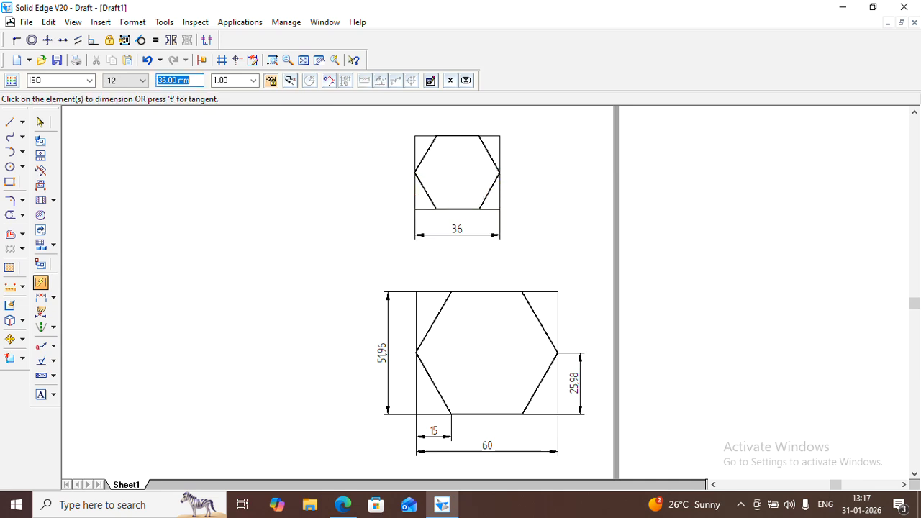
click(428, 209)
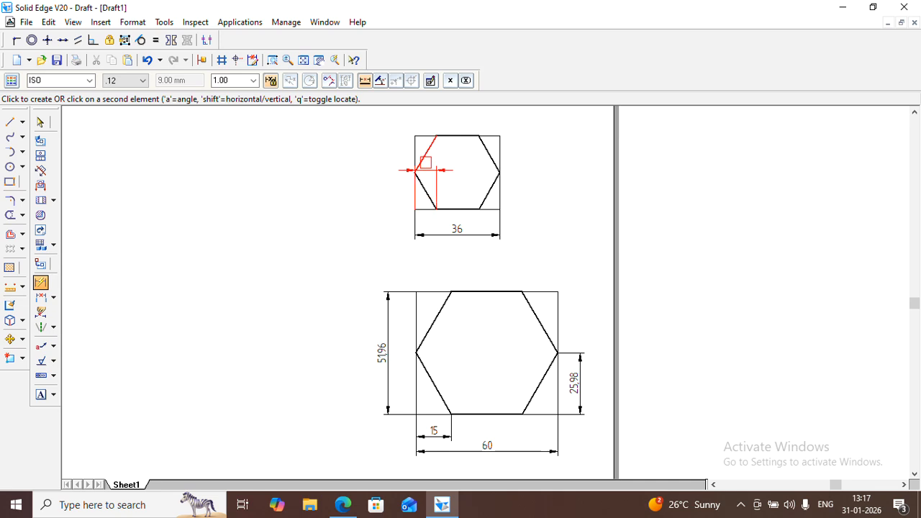
click(428, 136)
click(392, 173)
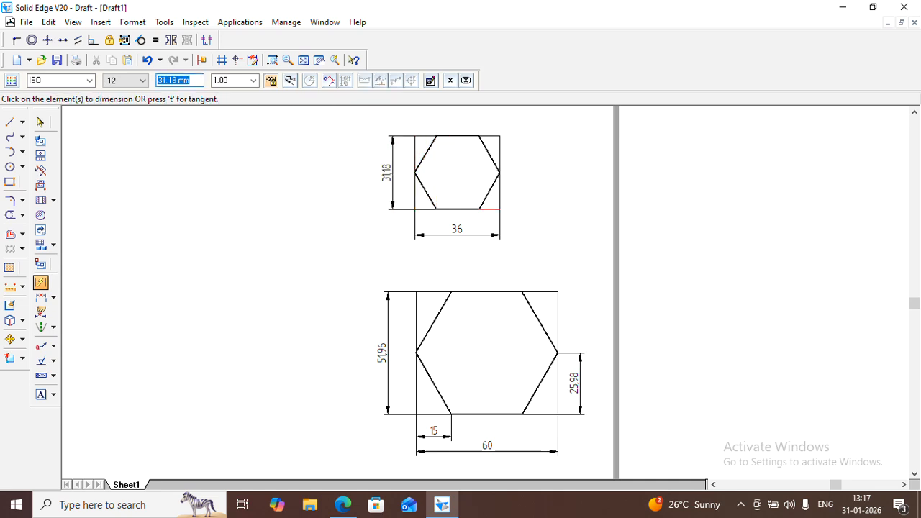
Dimension the small hexagon's right vertex height from the rectangle's bottom side and its bottom-left vertex offset from the left side
click(490, 209)
click(499, 174)
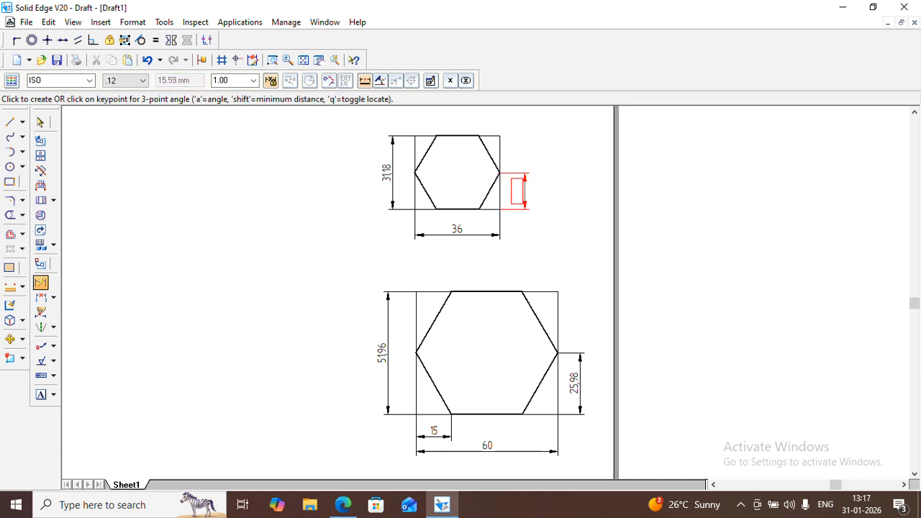
click(517, 190)
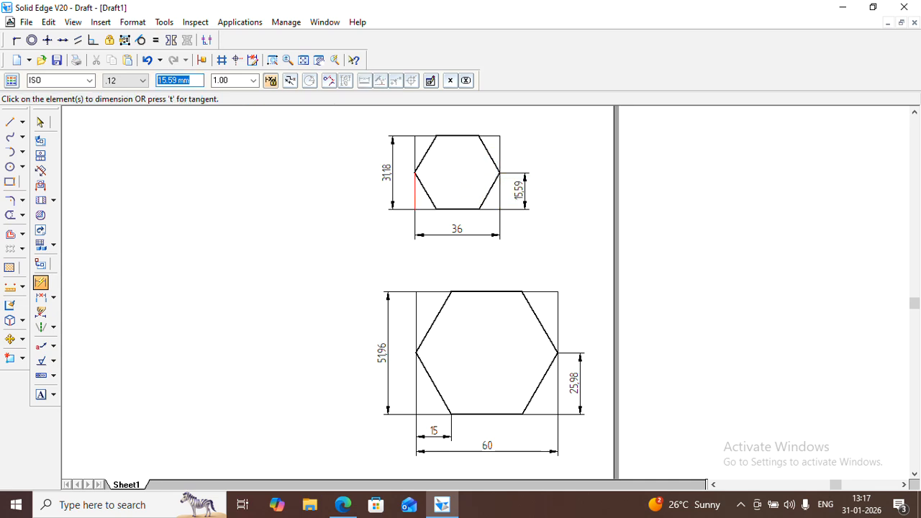
click(415, 190)
click(431, 202)
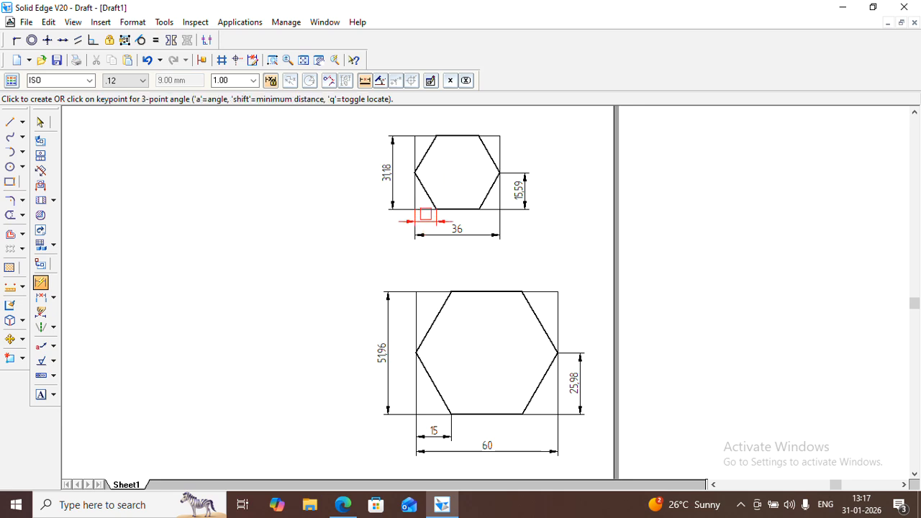
click(425, 216)
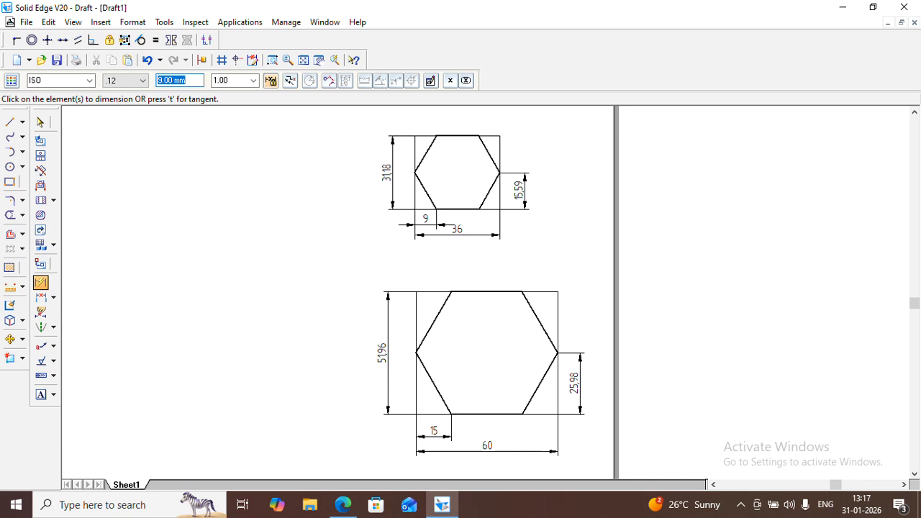
Draw a 60 mm line at 30 degrees, rising rightward from a point in the sheet's empty lower area left of the large hexagon
click(303, 60)
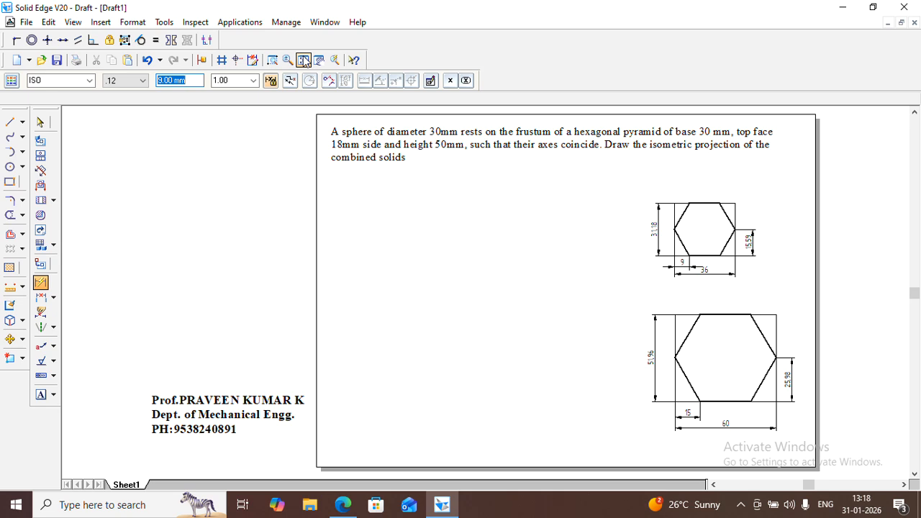
click(9, 123)
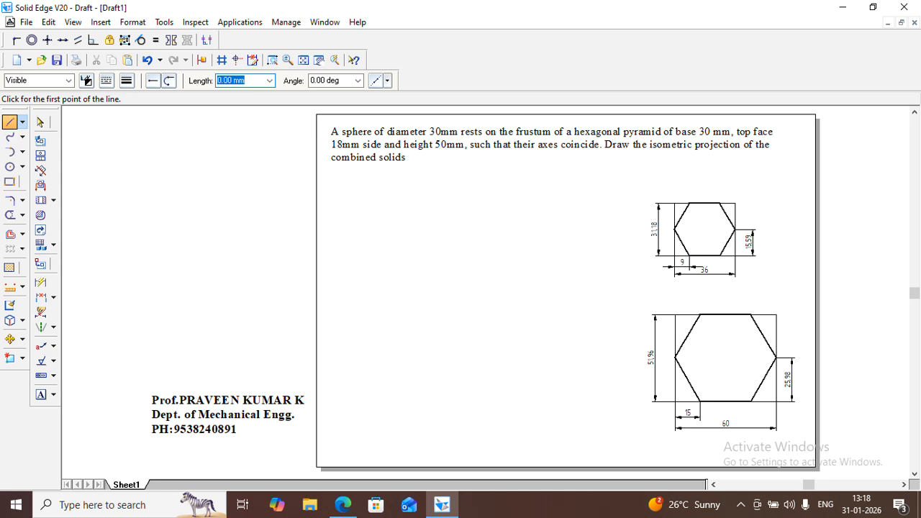
key(Tab)
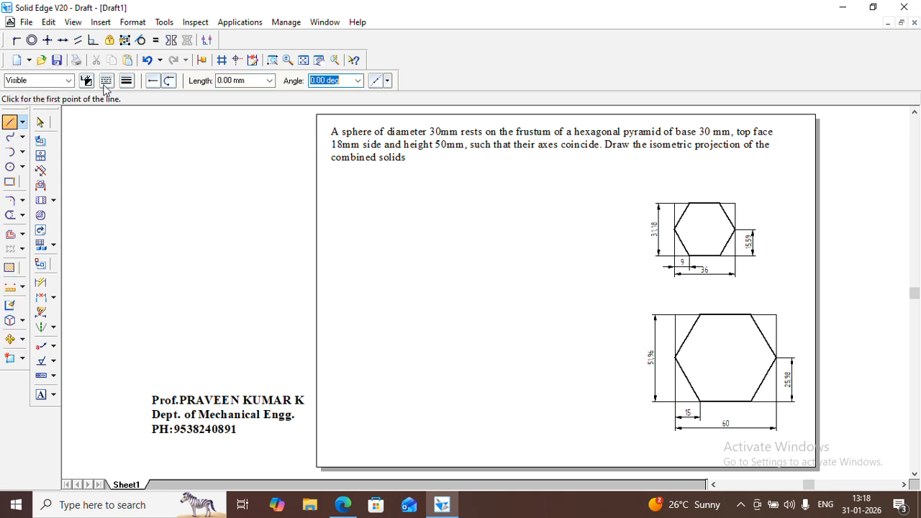
click(124, 81)
click(135, 131)
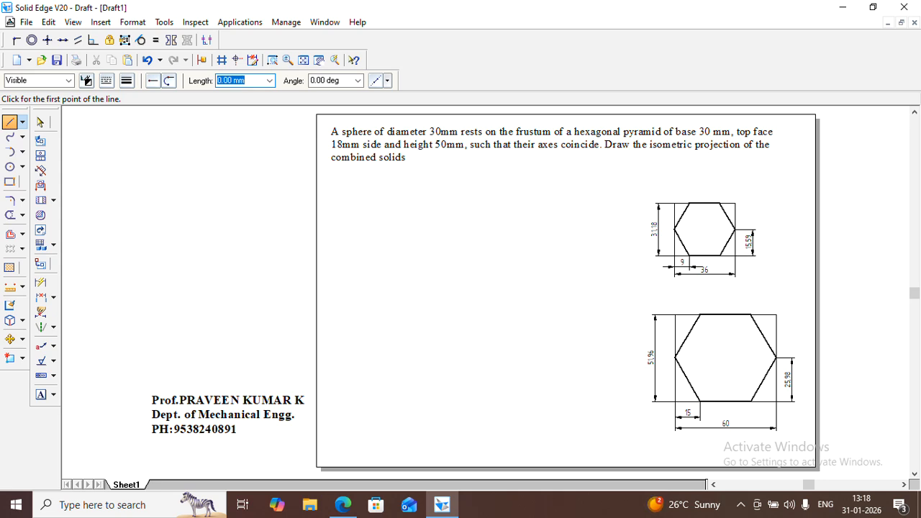
click(419, 430)
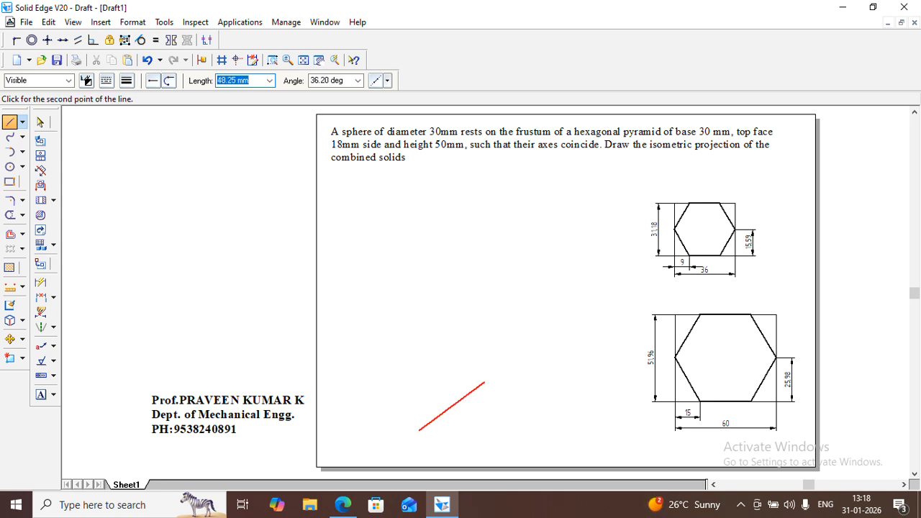
text(60)
key(Tab)
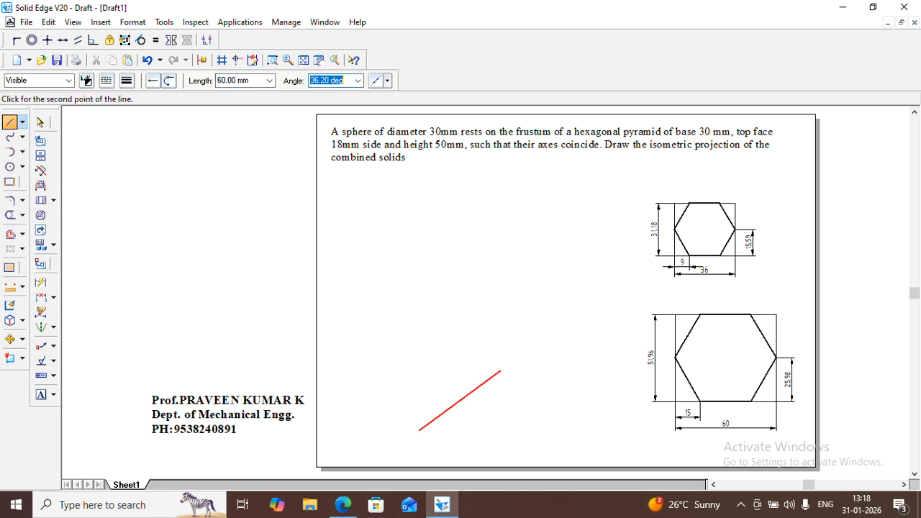
text(30)
key(Return)
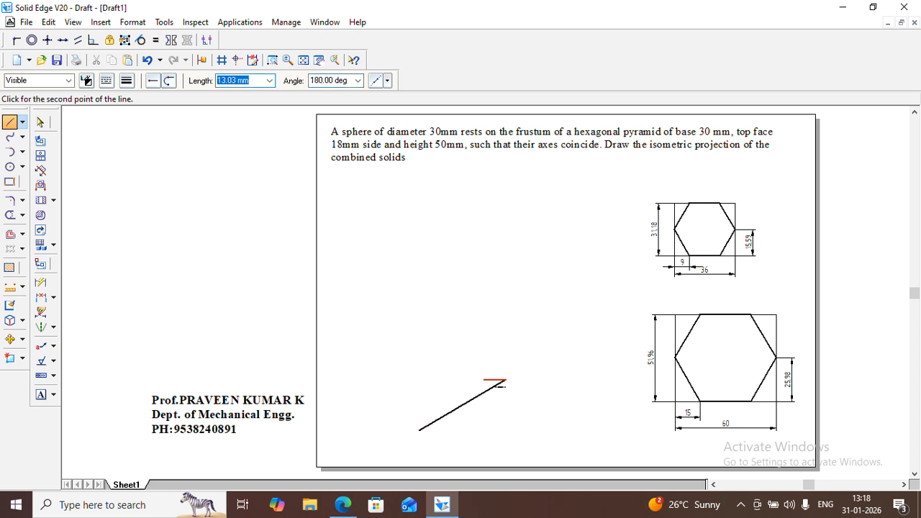
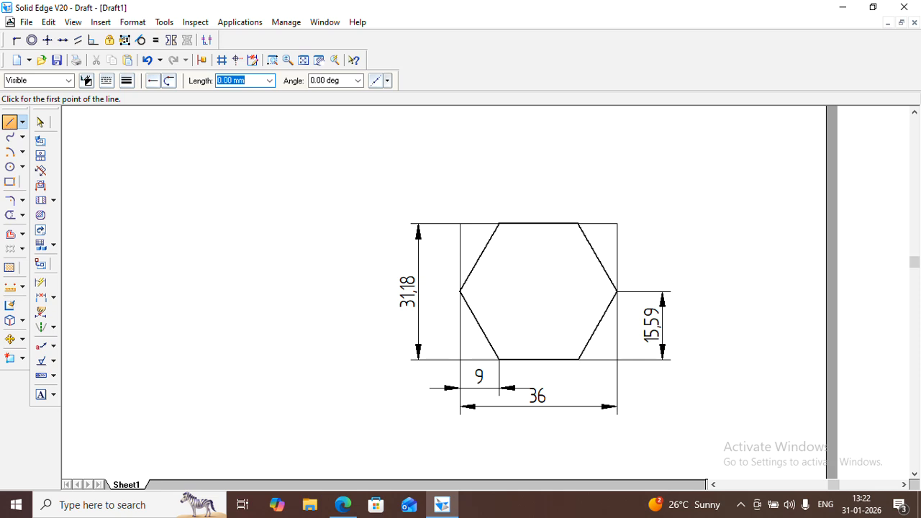
Draw a 36 mm line at 30 degrees left of the small hexagon, continued by a 31.18 mm line at 150 degrees
click(206, 372)
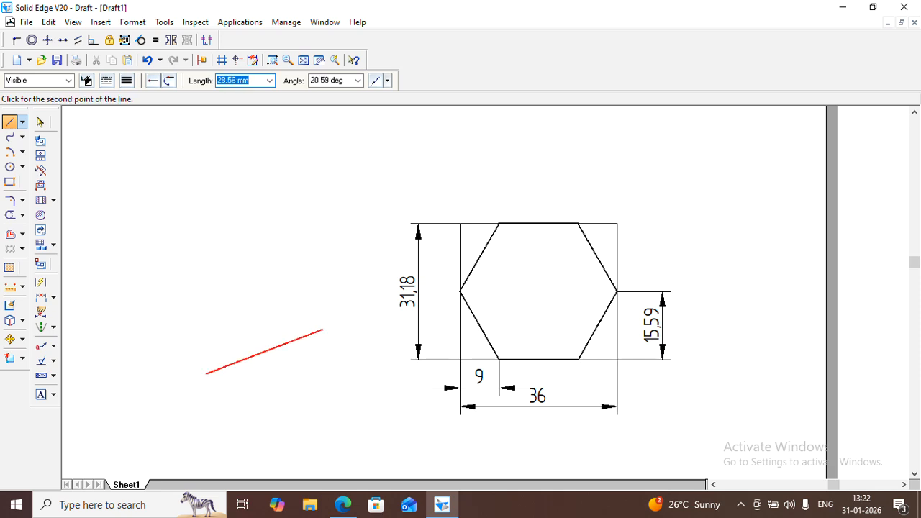
text(36)
key(Tab)
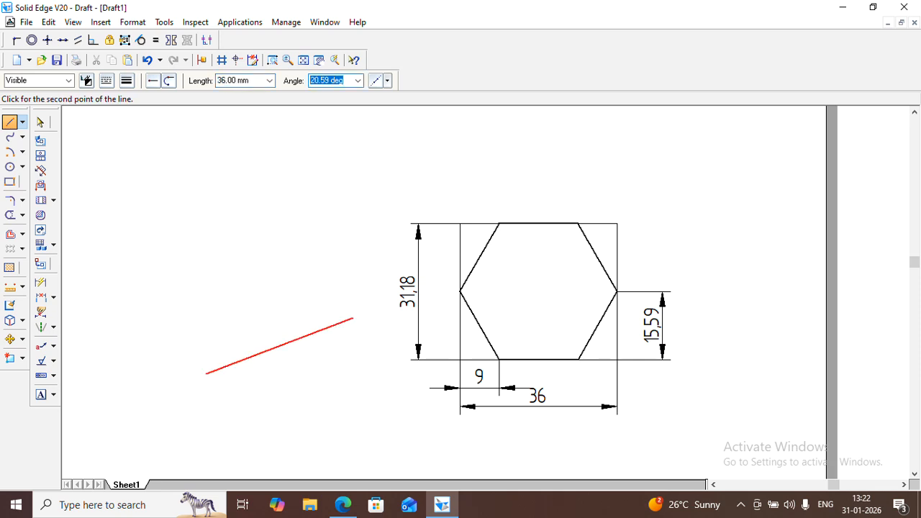
text(30)
key(Return)
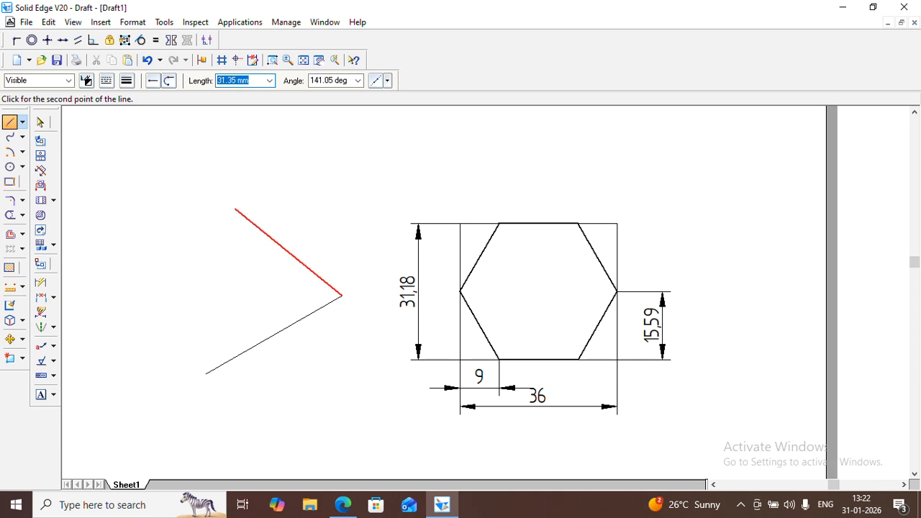
text(31.18)
key(Tab)
text(15)
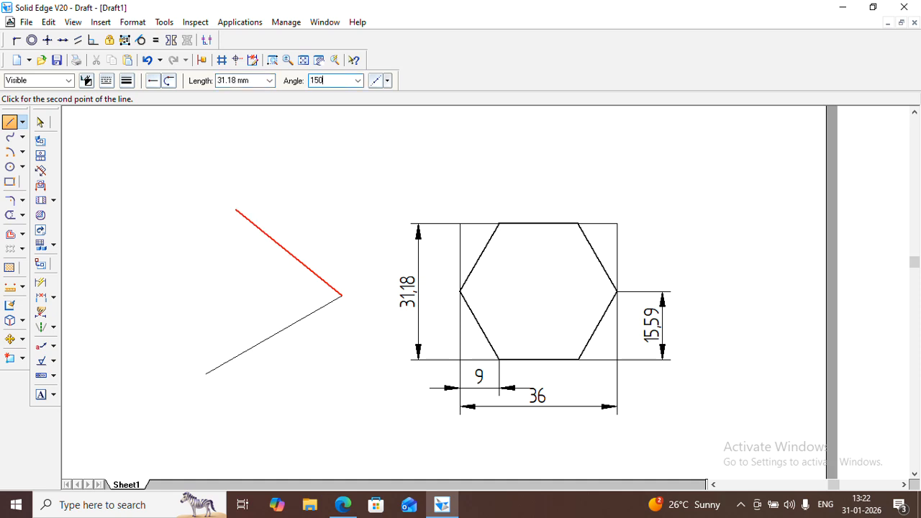
key(Return)
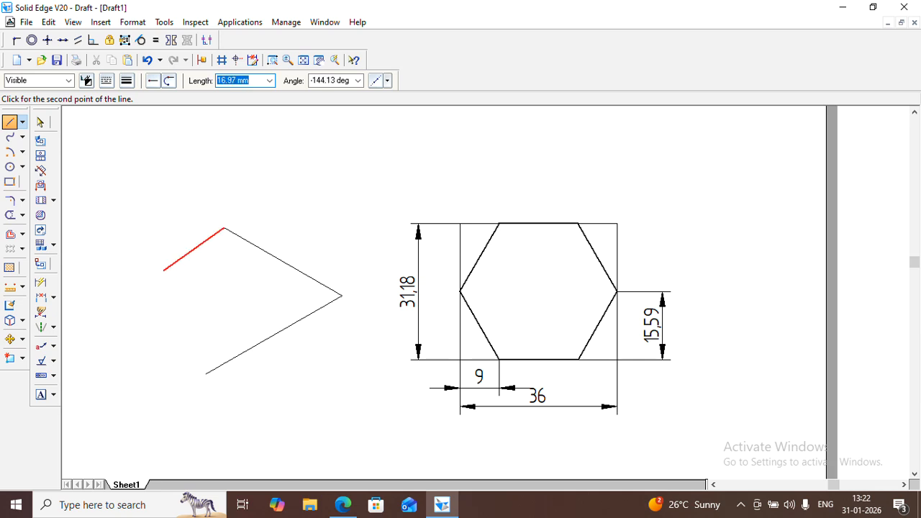
Complete the isometric parallelogram with a 36 mm side parallel to the first line and a closing side back to the start point
text(36)
key(Tab)
text(-)
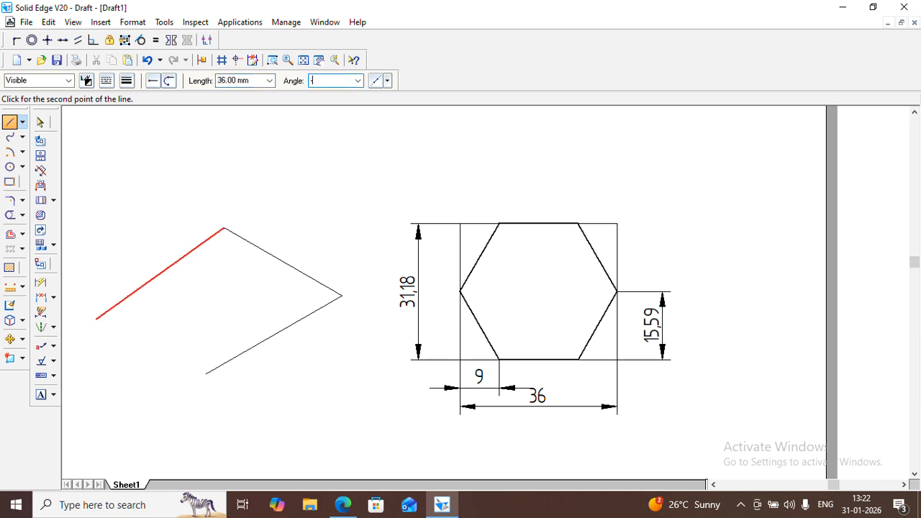
key(Return)
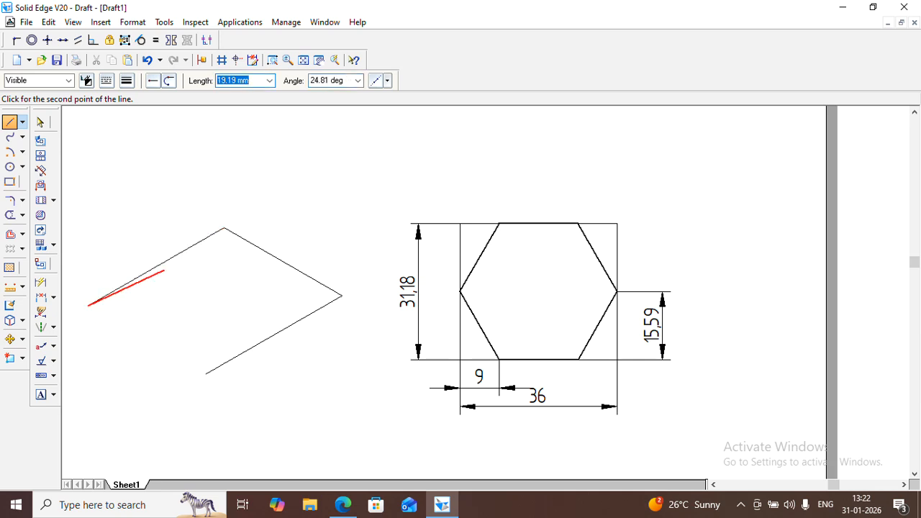
click(223, 376)
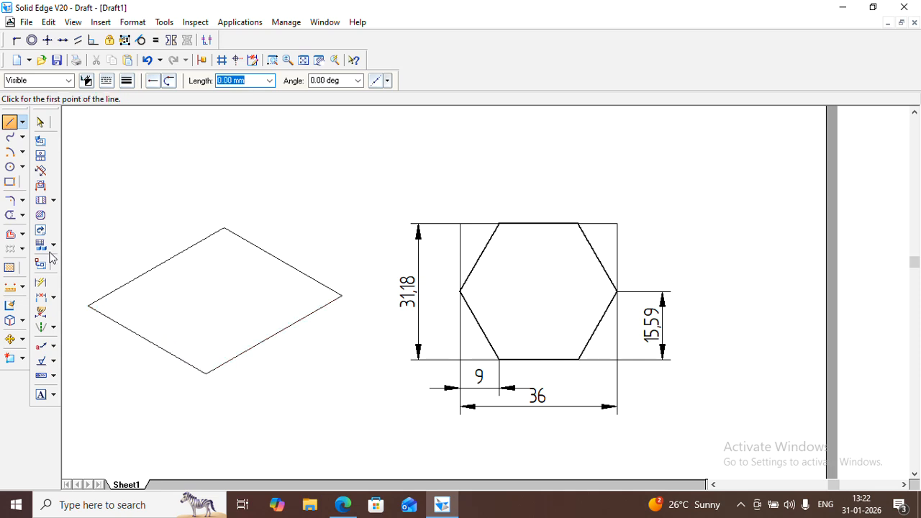
Draw a 9 mm radius arc centred on the parallelogram's bottom corner, crossing its lower-right side
click(9, 151)
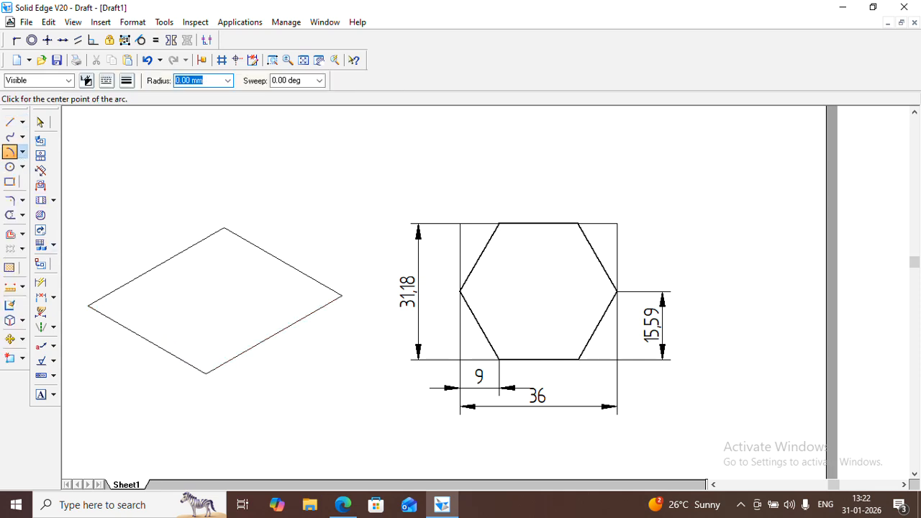
click(206, 373)
text(9)
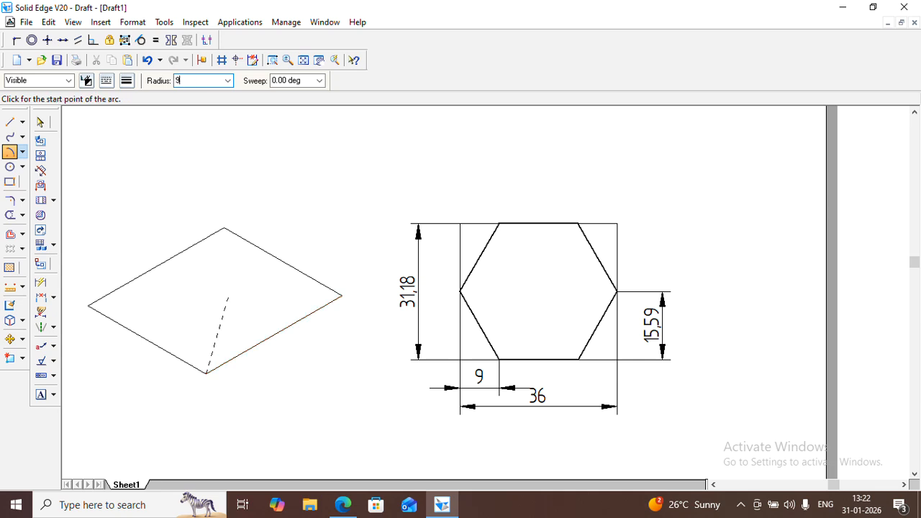
key(Tab)
click(227, 341)
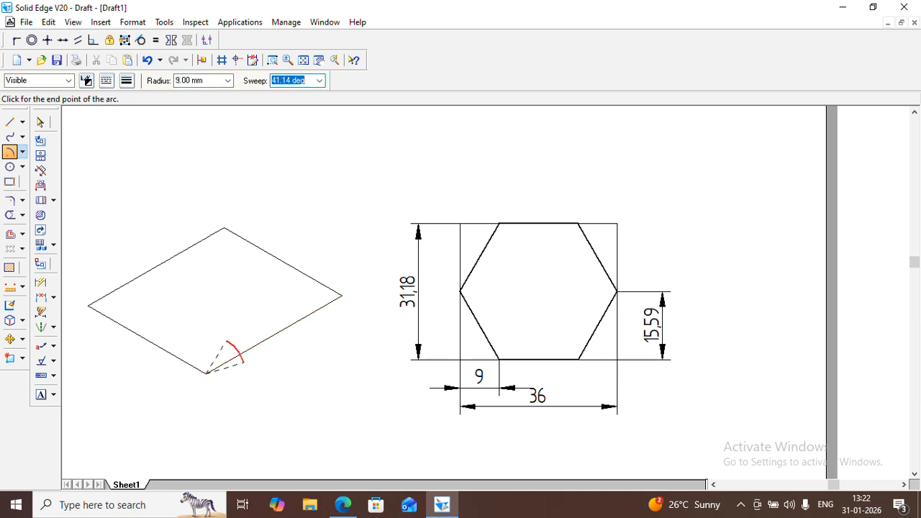
click(243, 364)
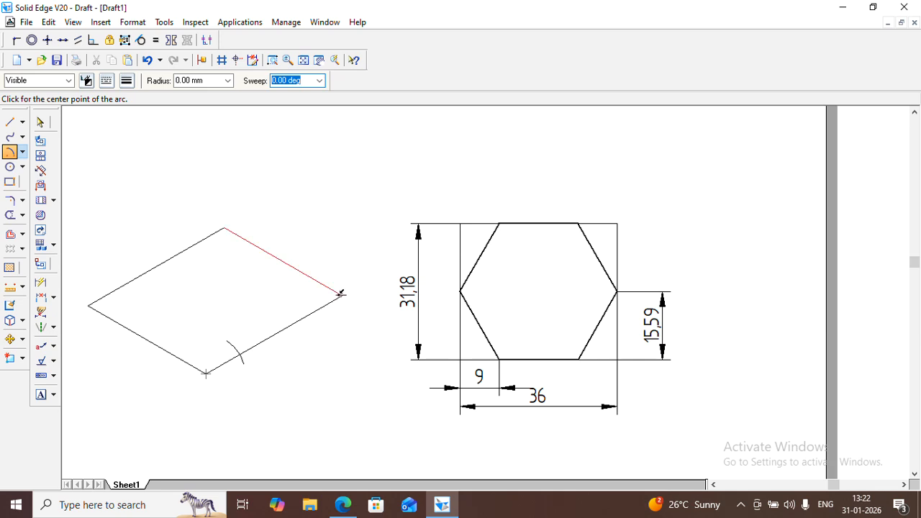
Draw a 9 mm radius arc centred on the parallelogram's right corner, crossing its lower-right side
click(342, 295)
click(201, 81)
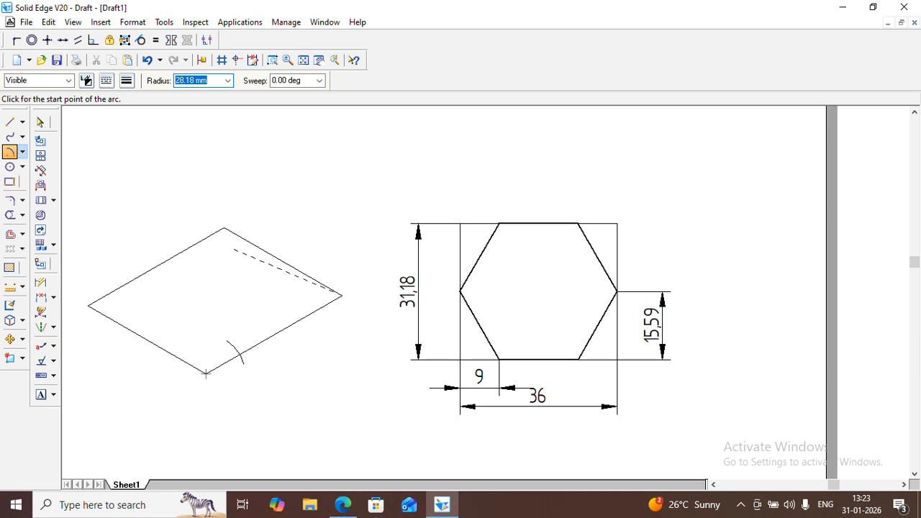
text(9)
key(Tab)
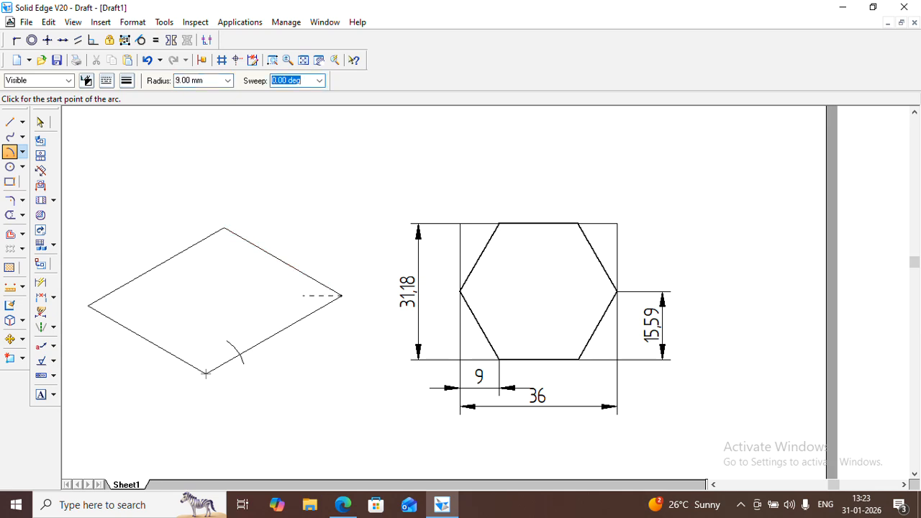
click(303, 295)
click(311, 321)
Draw a 15.59 mm radius arc centred on the parallelogram's right corner, crossing its upper-right side
click(342, 295)
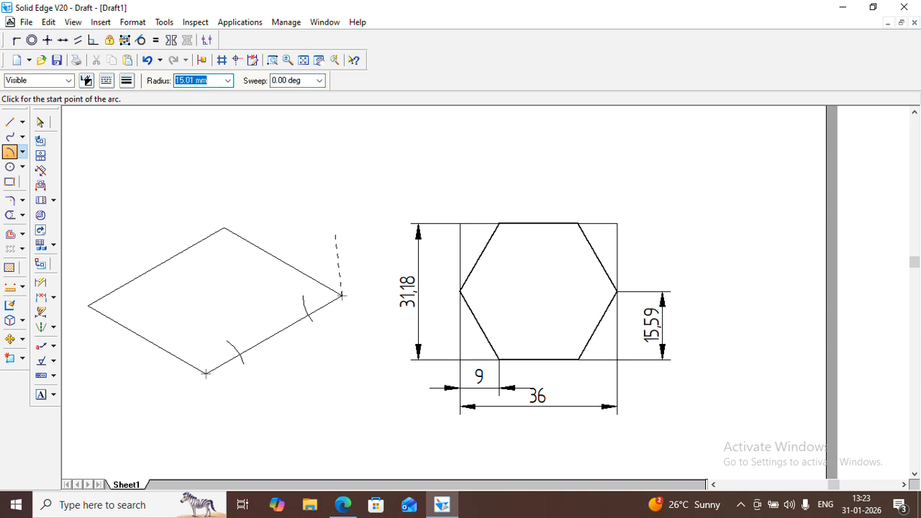
text(15.59)
key(Tab)
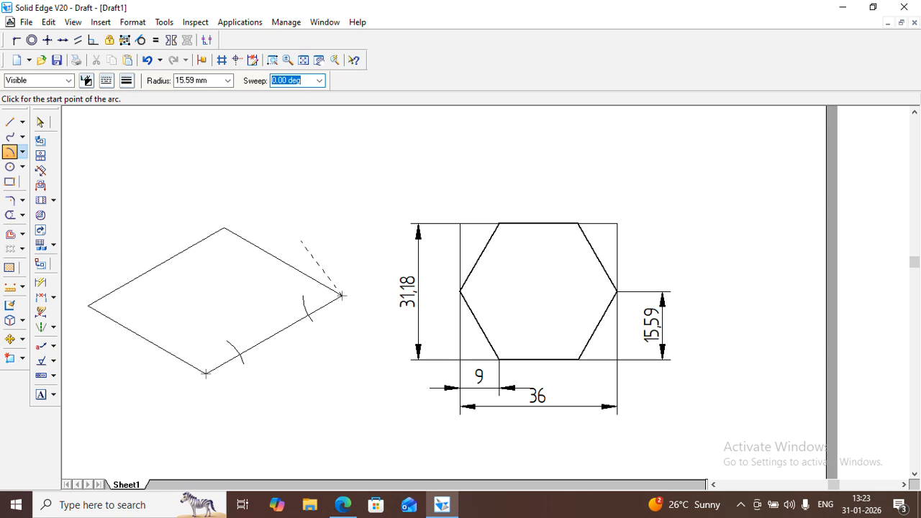
click(301, 242)
click(279, 271)
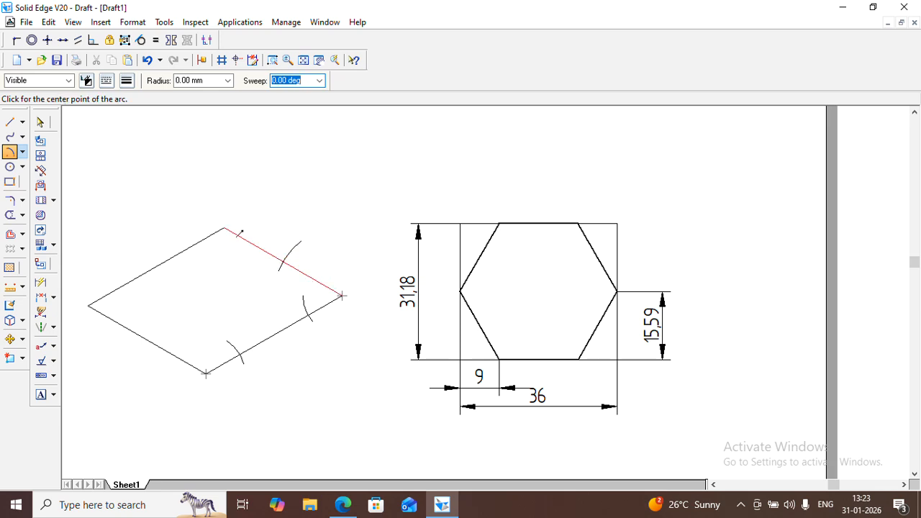
Draw a 9 mm radius arc centred on the parallelogram's top corner, crossing its upper-left side
click(225, 229)
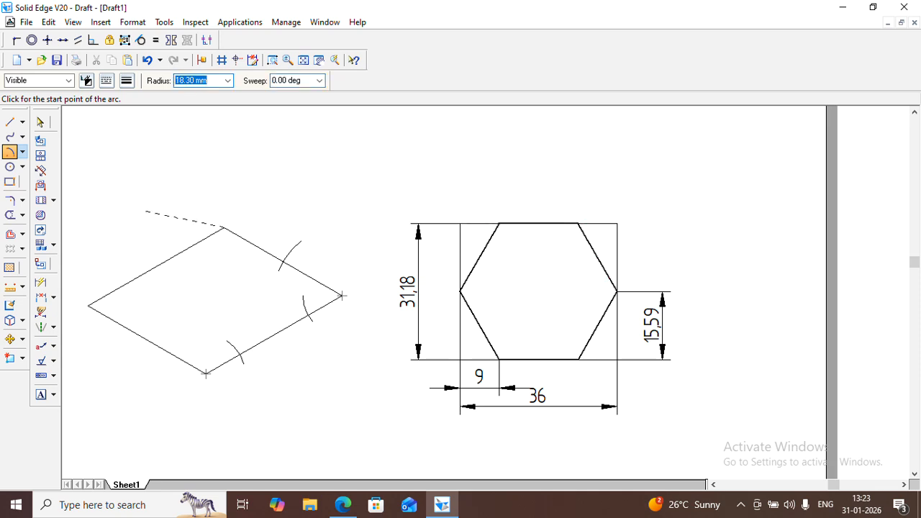
text(9)
key(Tab)
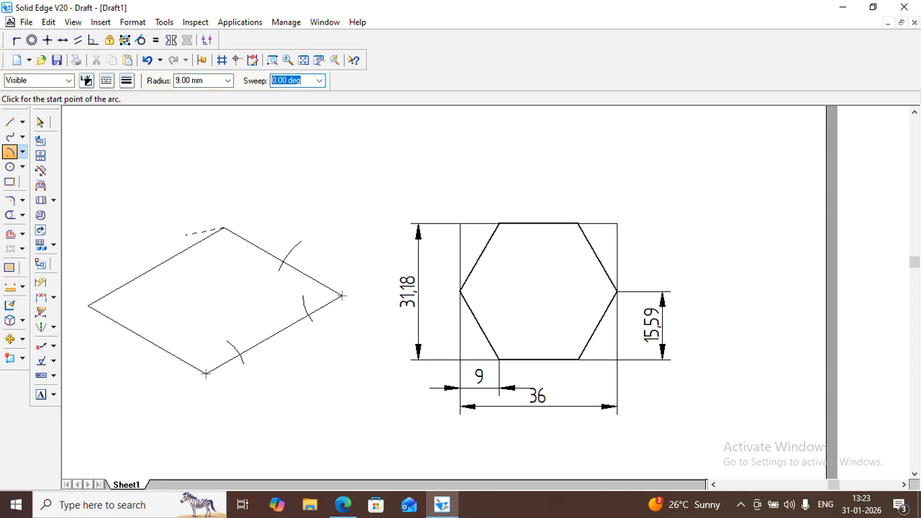
click(186, 236)
click(194, 253)
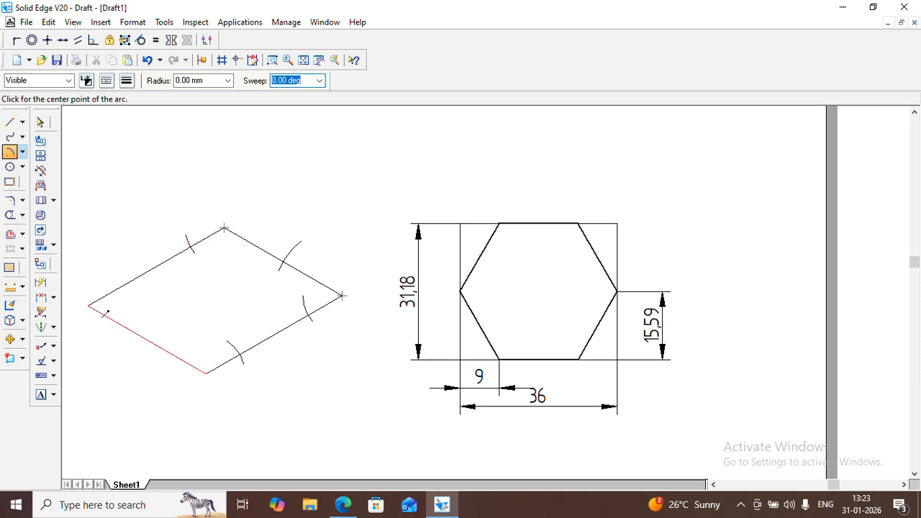
Draw a 9 mm radius arc centred on the parallelogram's left corner, crossing its upper-left side
click(89, 305)
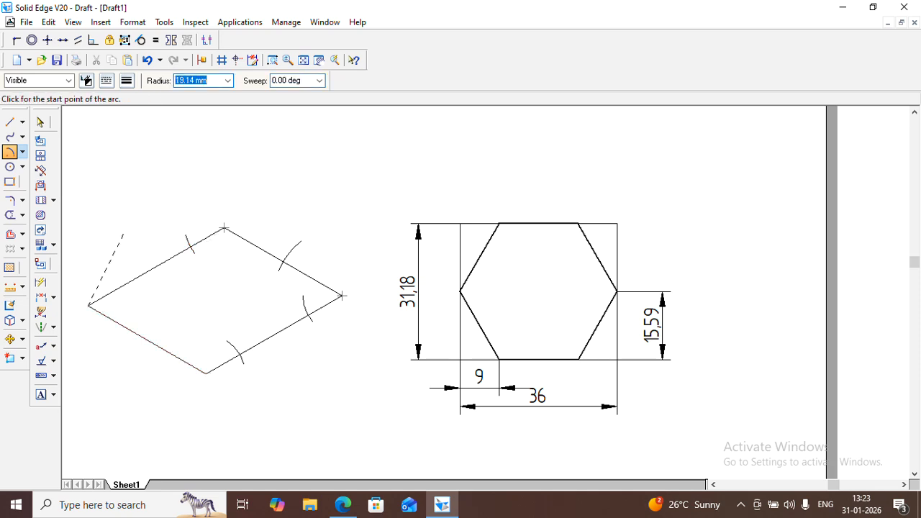
text(9)
key(Tab)
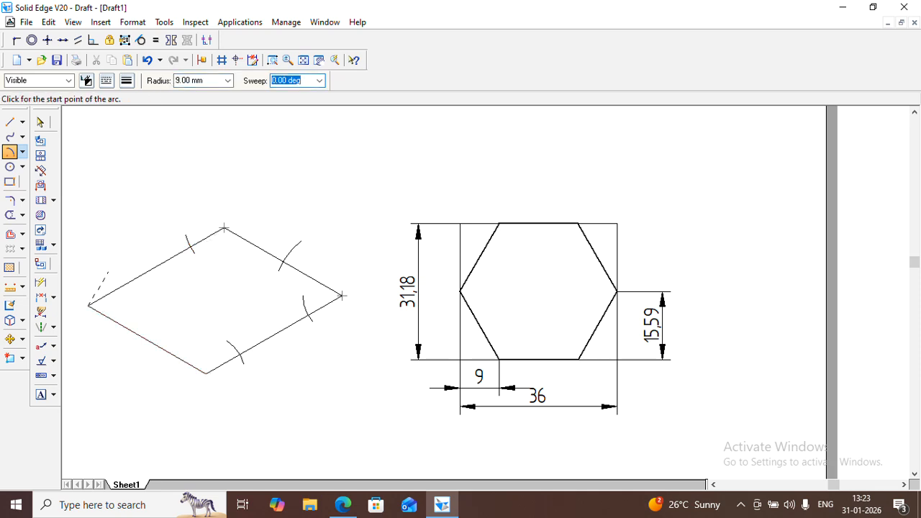
click(108, 272)
click(126, 299)
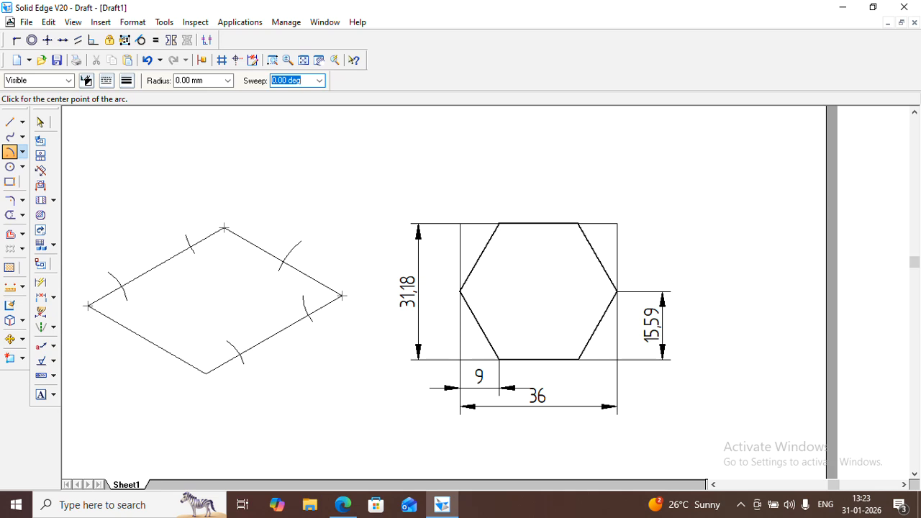
Draw a 15.59 mm radius arc centred on the parallelogram's bottom corner, crossing its lower-left side
click(88, 305)
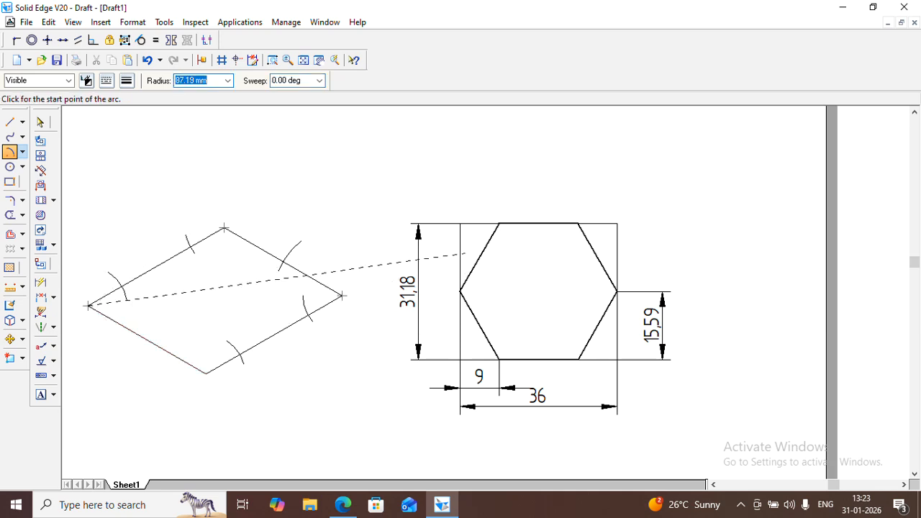
right_click(103, 218)
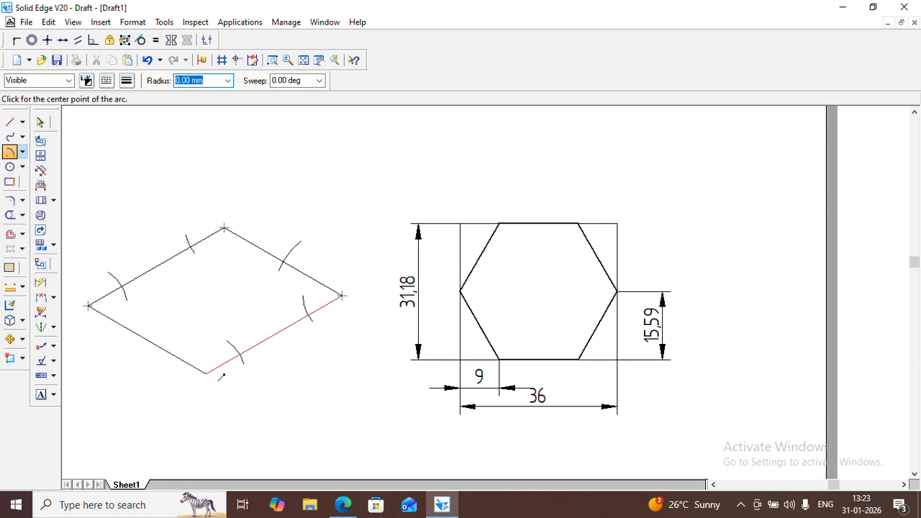
click(207, 374)
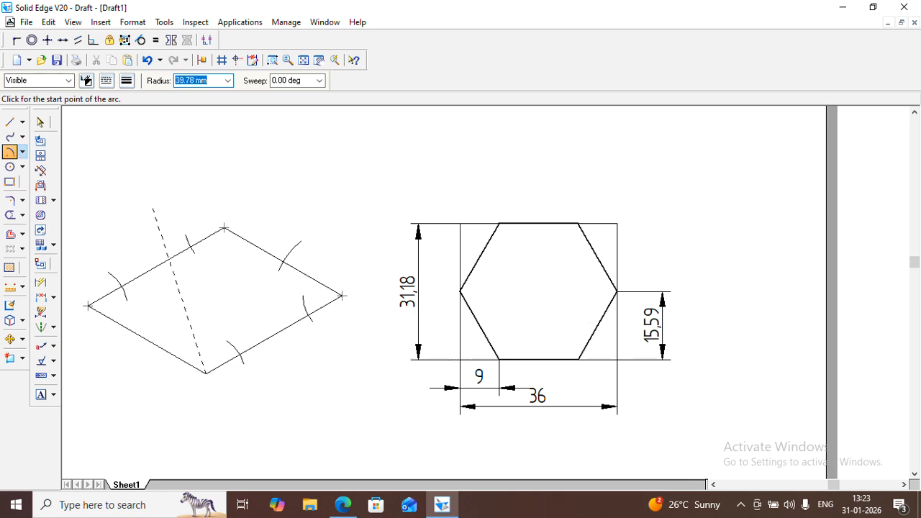
text(15.59)
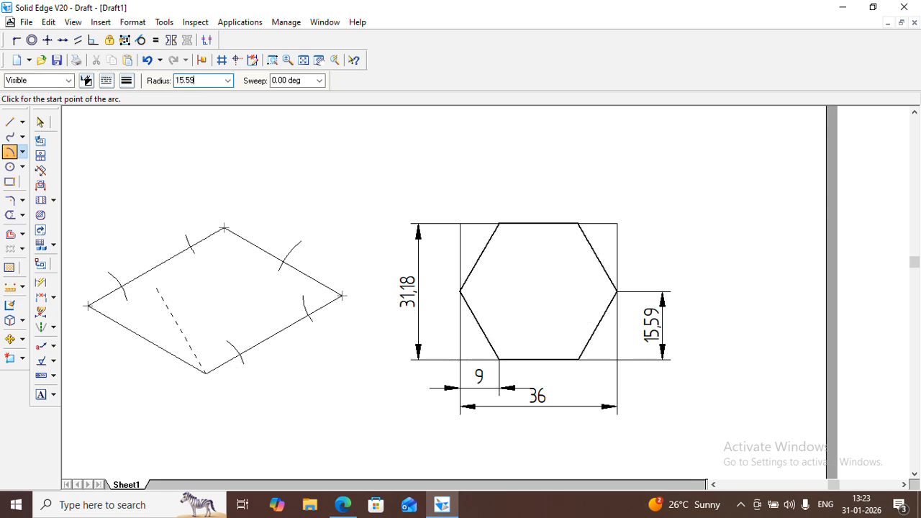
key(Tab)
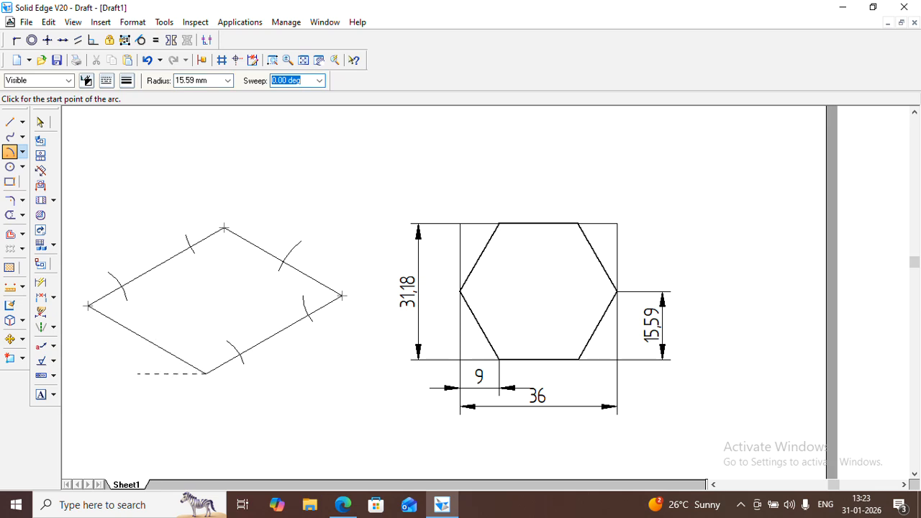
click(138, 366)
click(169, 317)
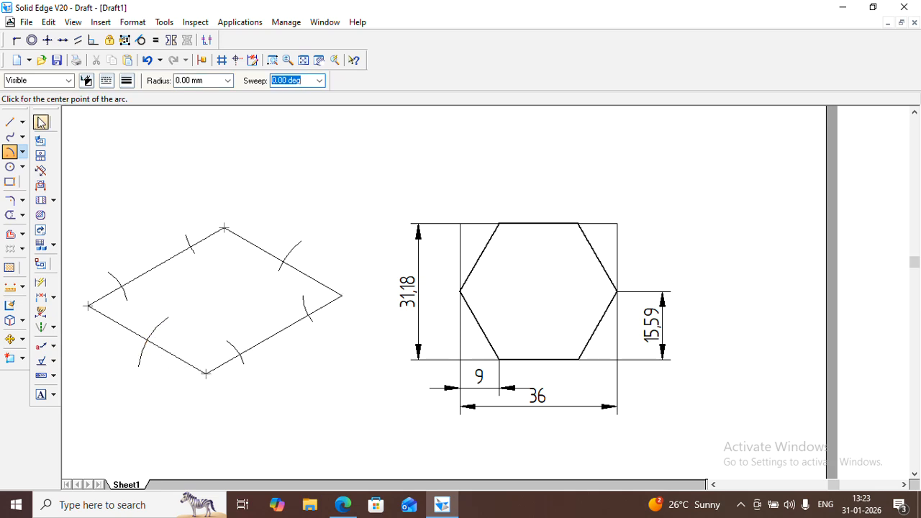
Trim away the portions of the six marking arcs that lie inside the parallelogram
click(41, 122)
click(10, 214)
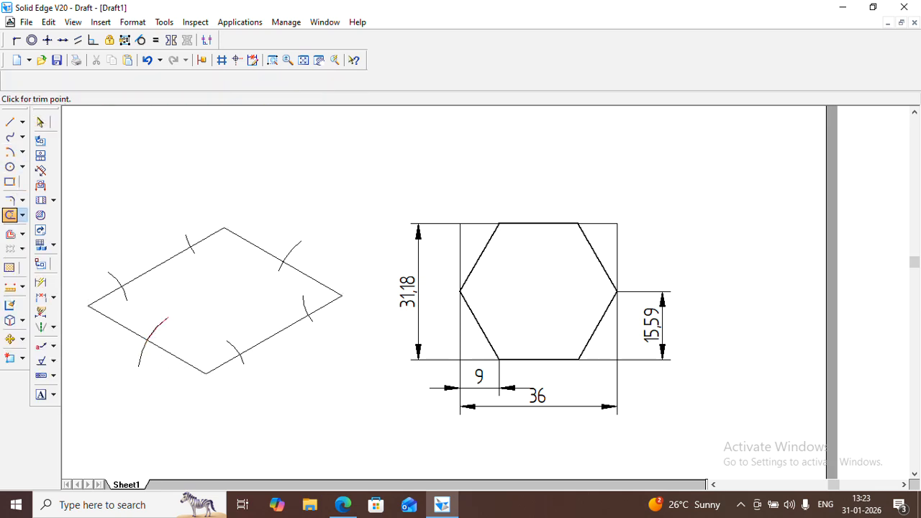
click(160, 325)
click(125, 294)
click(193, 251)
click(282, 265)
click(304, 302)
click(231, 347)
Draw the top hexagon with six thick lines joining the arc intersection points on the small parallelogram's sides
click(10, 122)
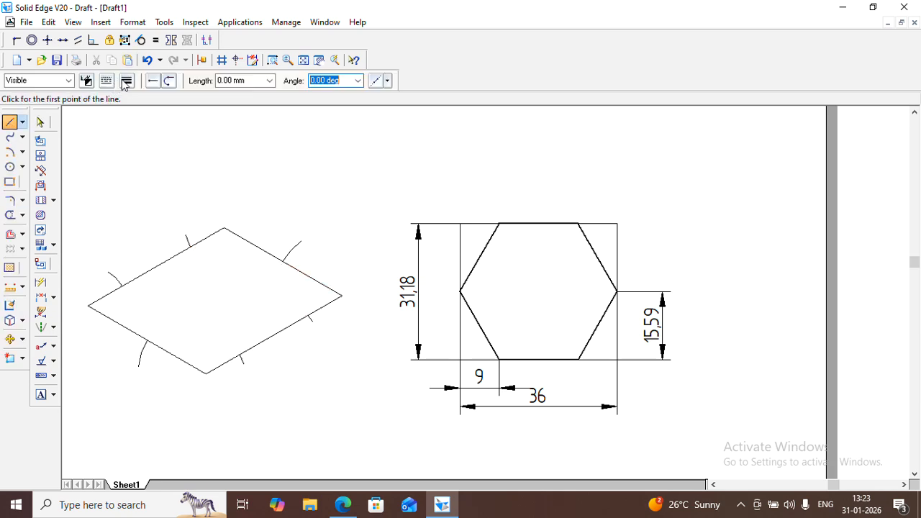
click(127, 80)
click(141, 132)
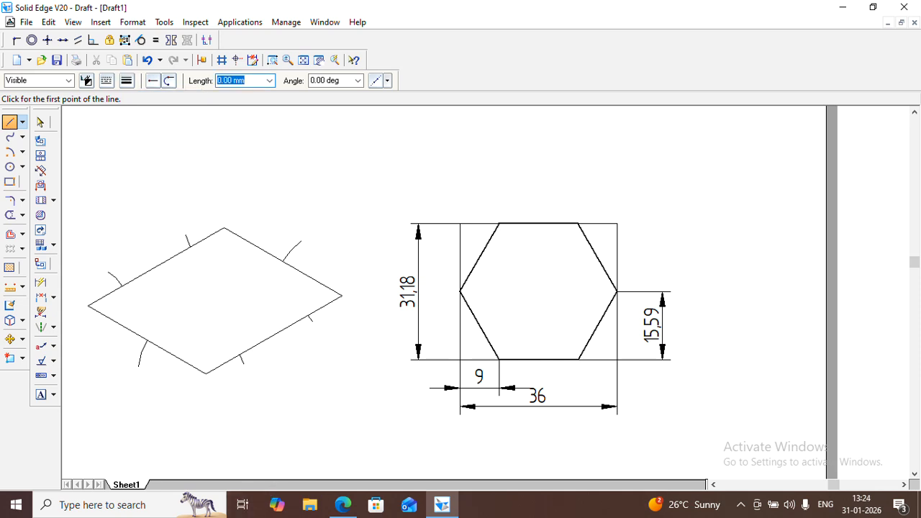
click(240, 355)
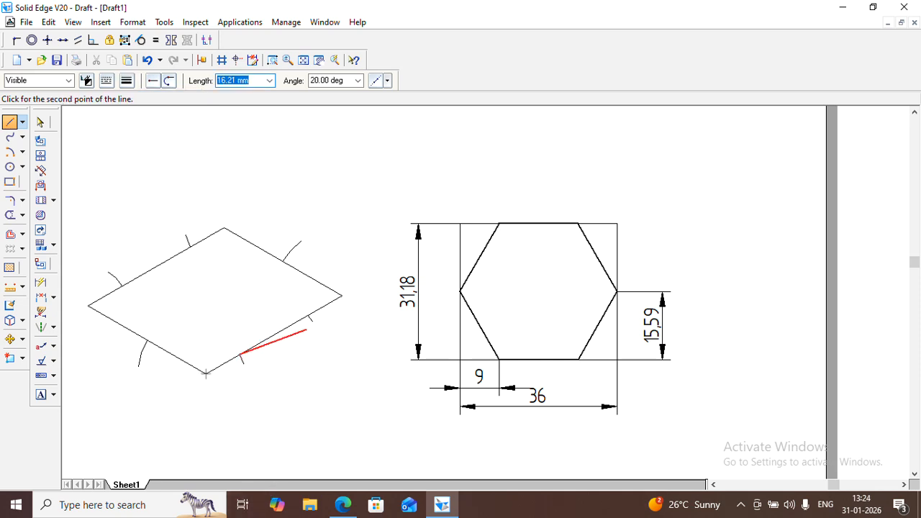
click(308, 316)
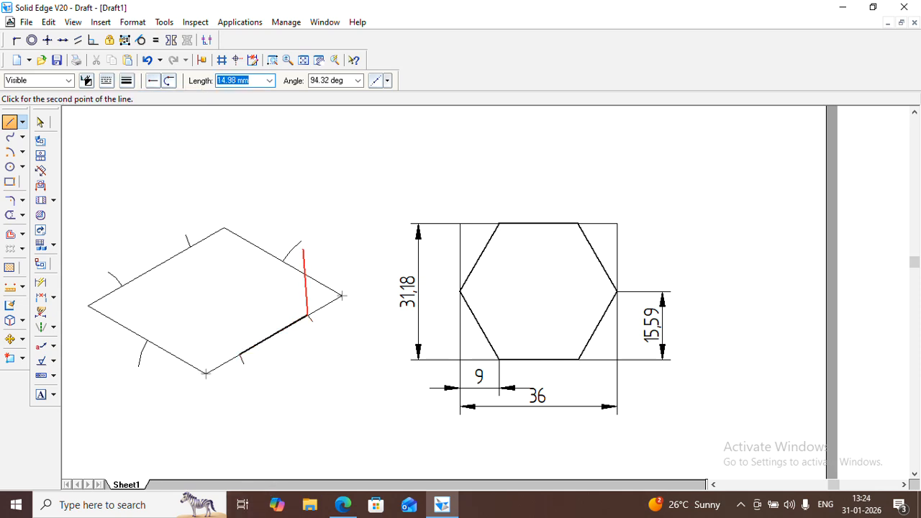
click(283, 260)
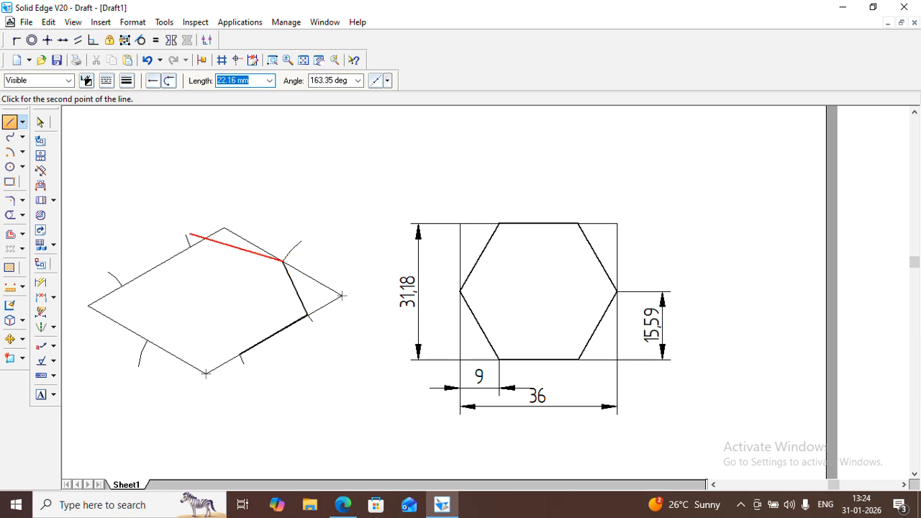
click(190, 247)
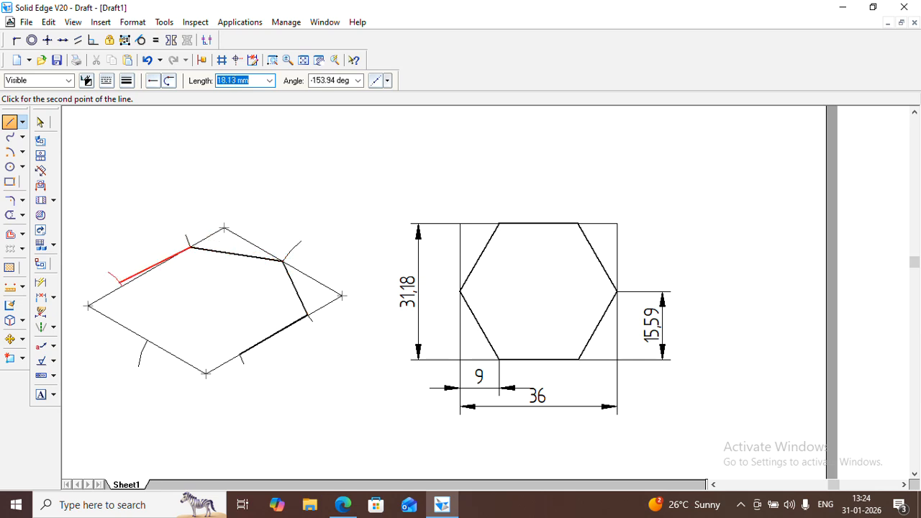
click(122, 286)
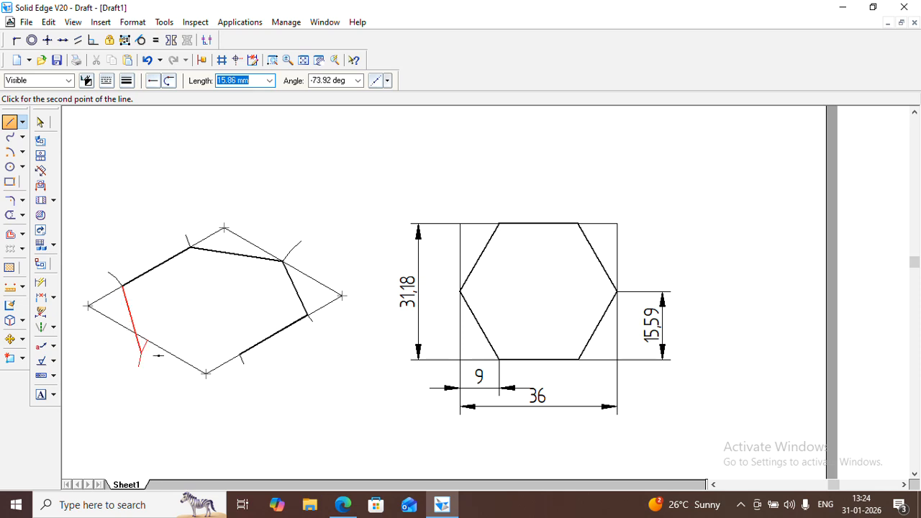
click(146, 339)
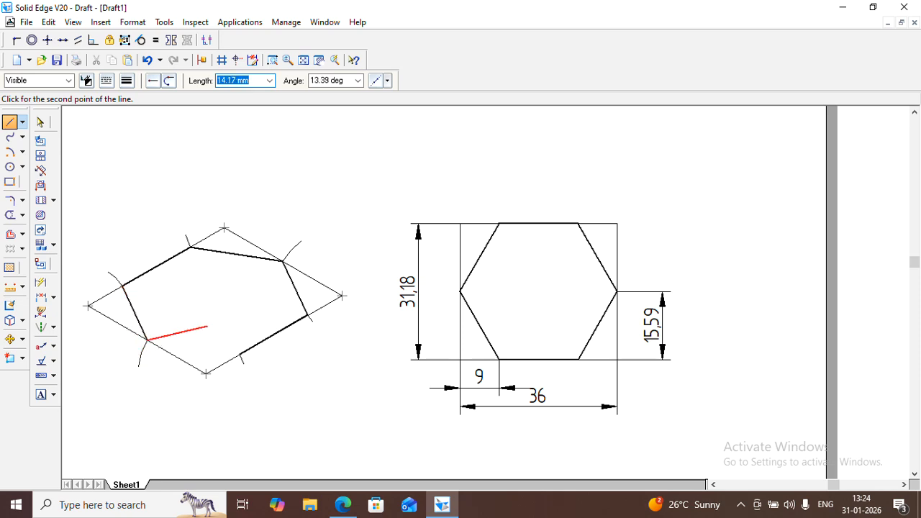
click(253, 359)
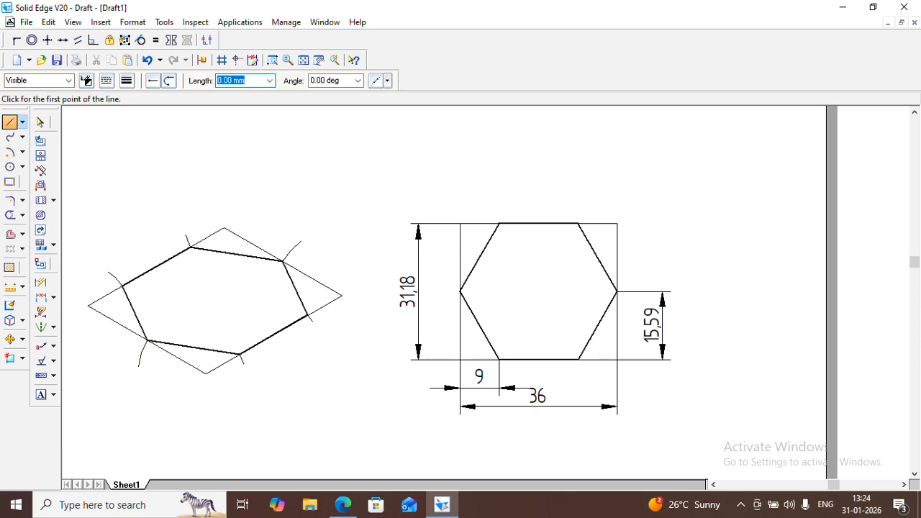
Delete the six leftover marking arcs outside the small parallelogram
click(39, 122)
click(294, 249)
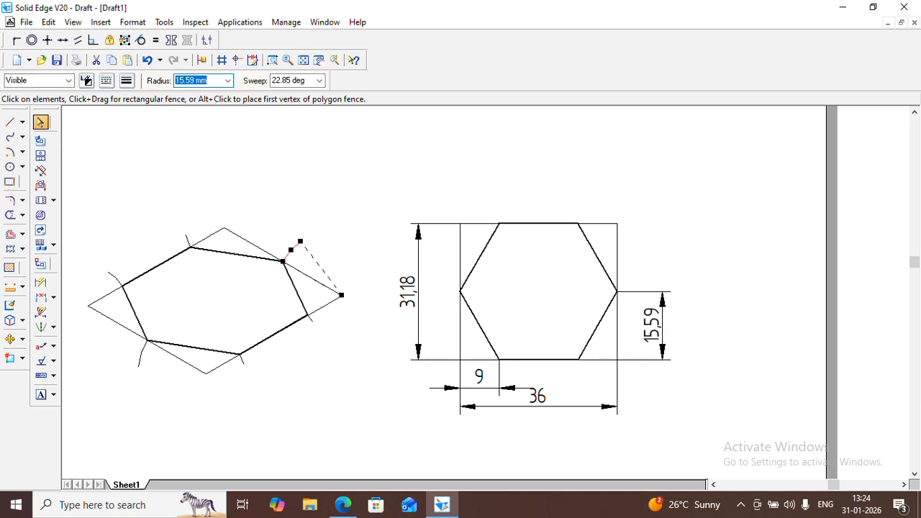
key(Delete)
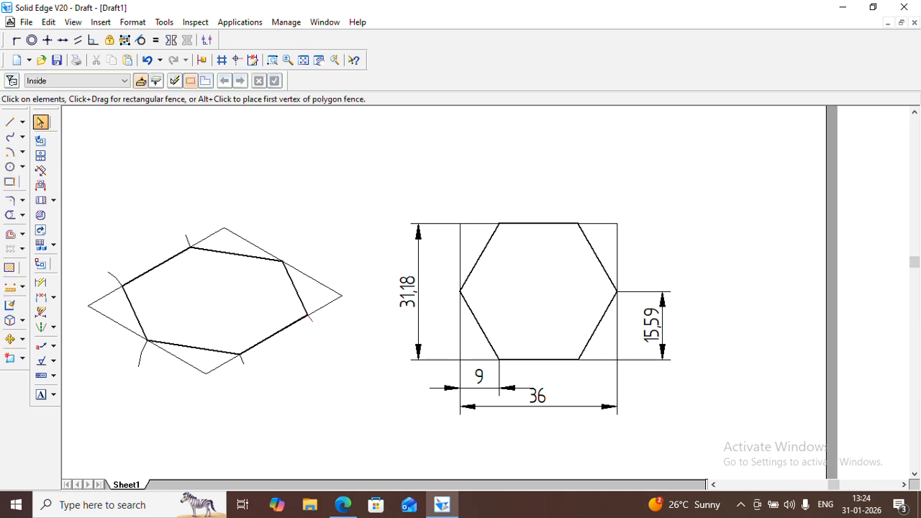
click(309, 318)
key(Delete)
click(242, 360)
key(Delete)
click(142, 353)
key(Delete)
click(115, 278)
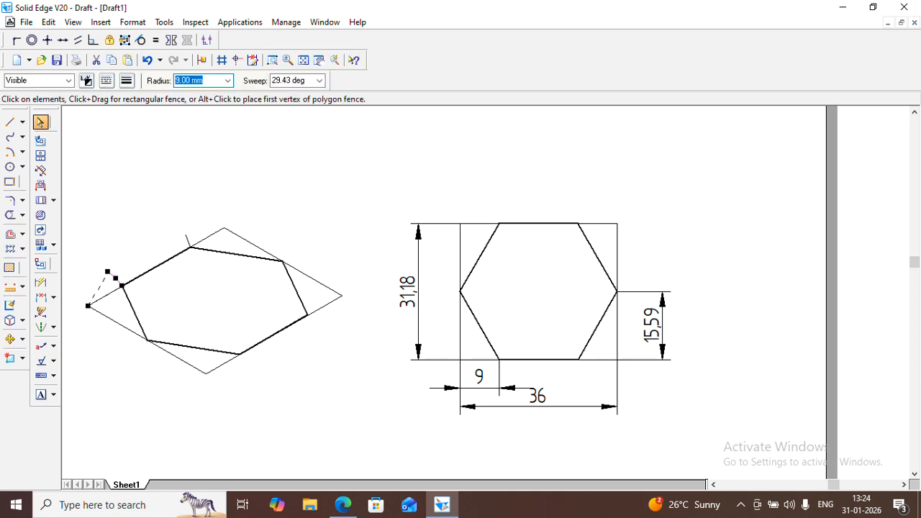
key(Delete)
click(188, 241)
key(Delete)
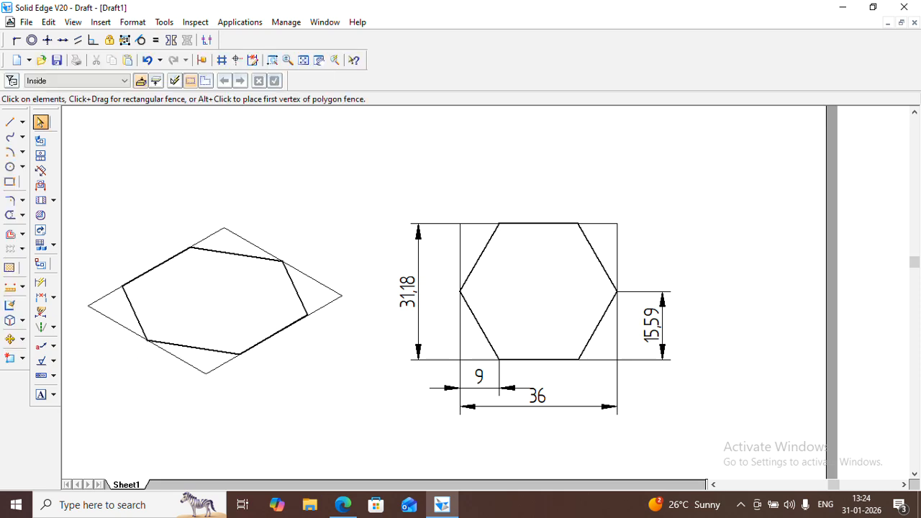
Draw two thin diagonals joining the opposite corners of the small parallelogram to locate its centre
click(8, 123)
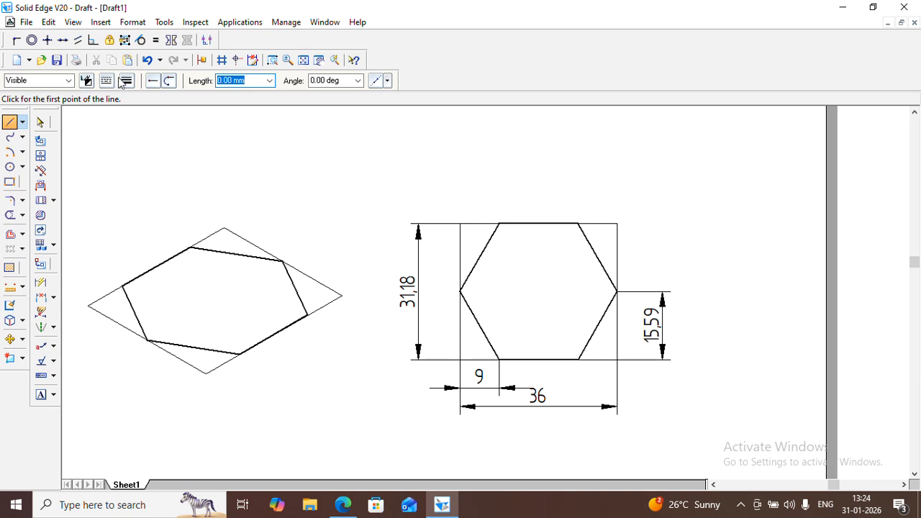
click(126, 80)
click(152, 138)
click(90, 306)
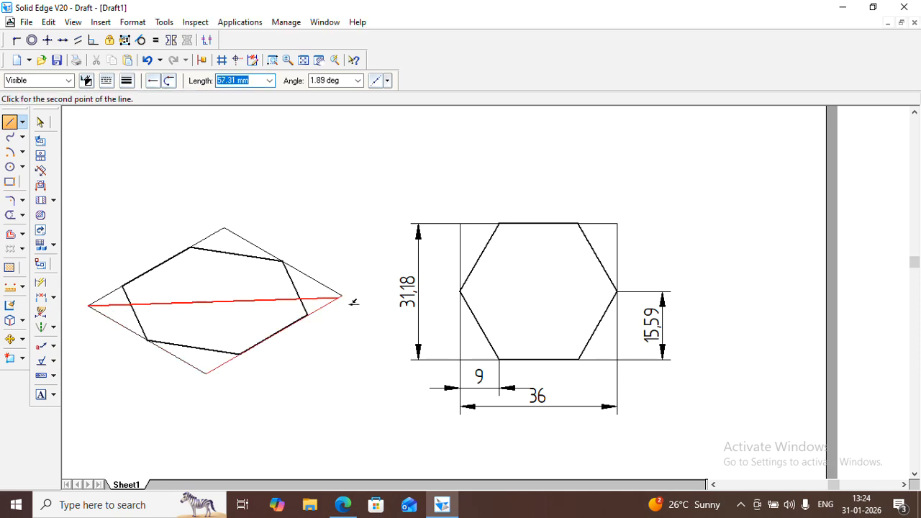
click(343, 295)
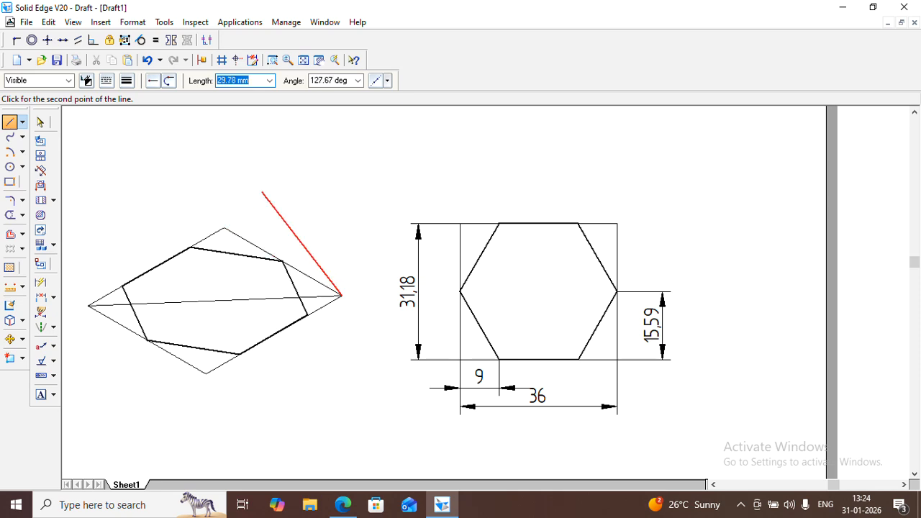
key(Escape)
click(224, 229)
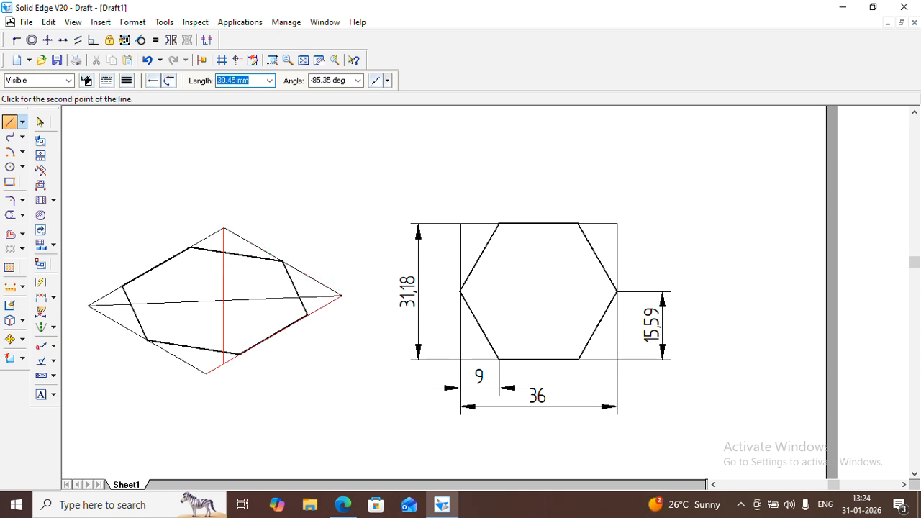
click(206, 373)
key(Escape)
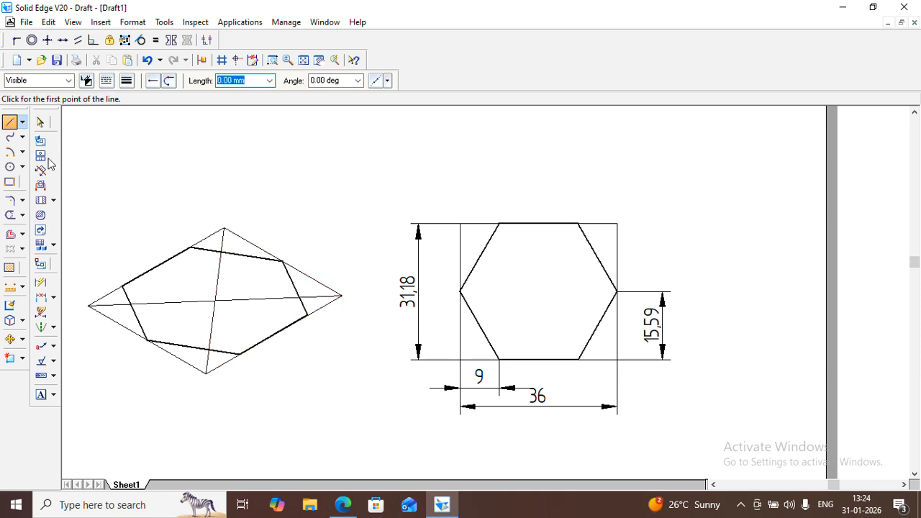
Trim the small parallelogram's short diagonal between the hexagon's upper edge and the long diagonal
click(40, 122)
click(303, 61)
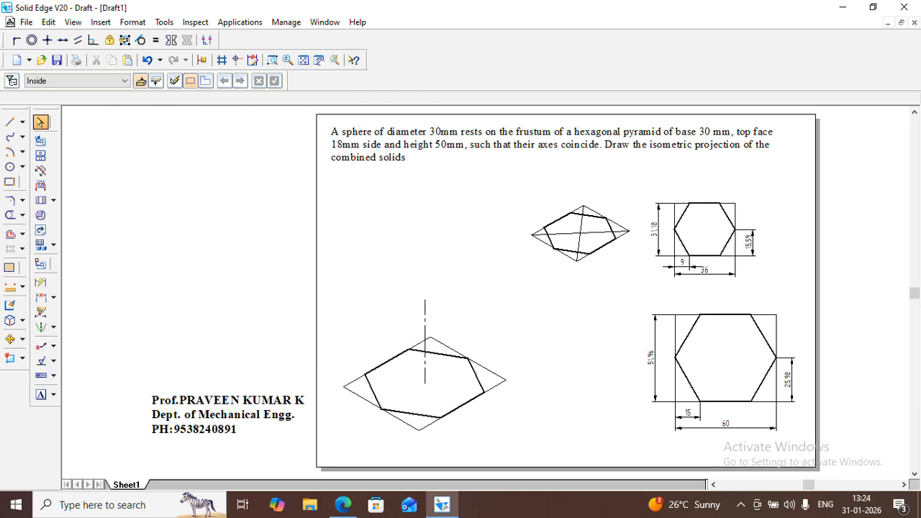
click(10, 214)
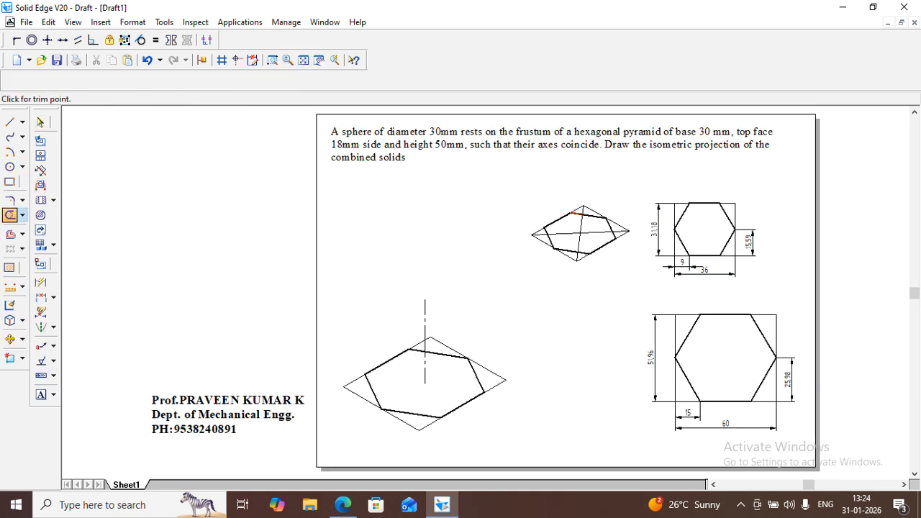
click(581, 224)
Move the small parallelogram with its hexagon and diagonals so its centre sits on the upper end of the vertical axis line
click(40, 122)
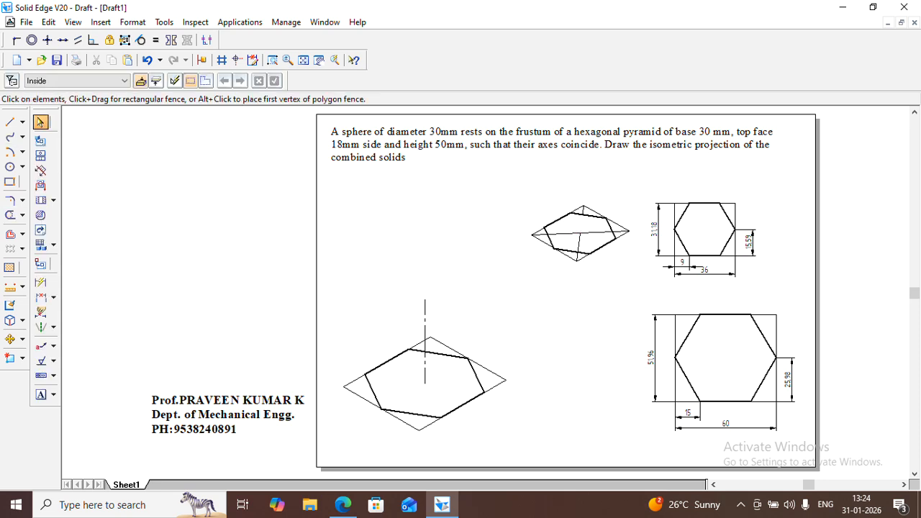
mouse_move(502, 173)
mouse_down()
mouse_move(636, 214)
mouse_move(639, 293)
mouse_up()
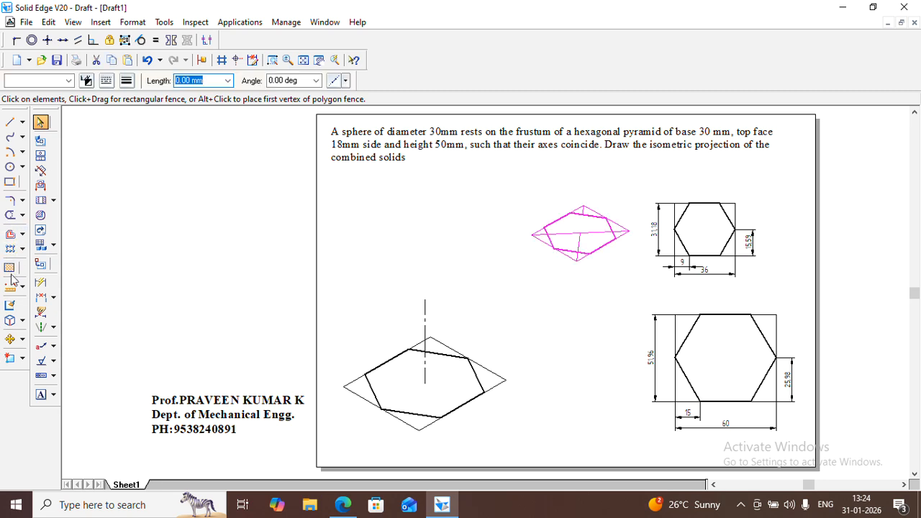
click(10, 338)
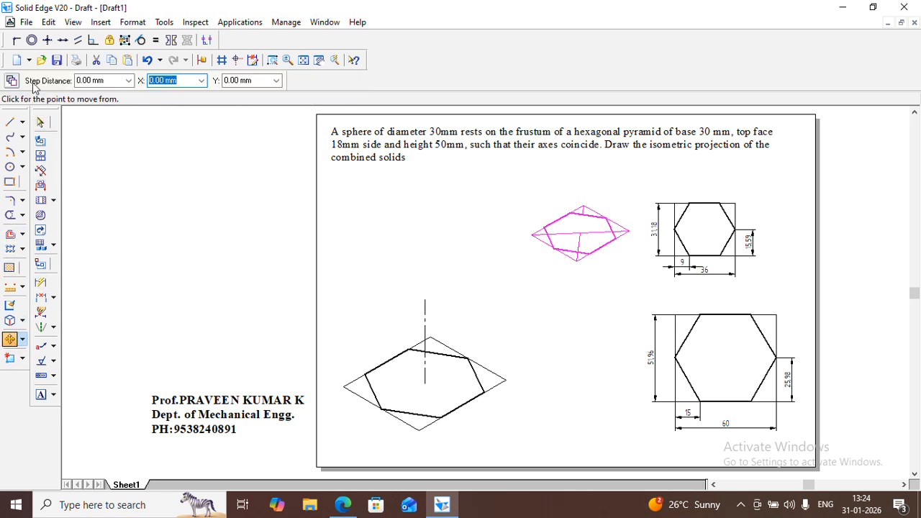
click(596, 236)
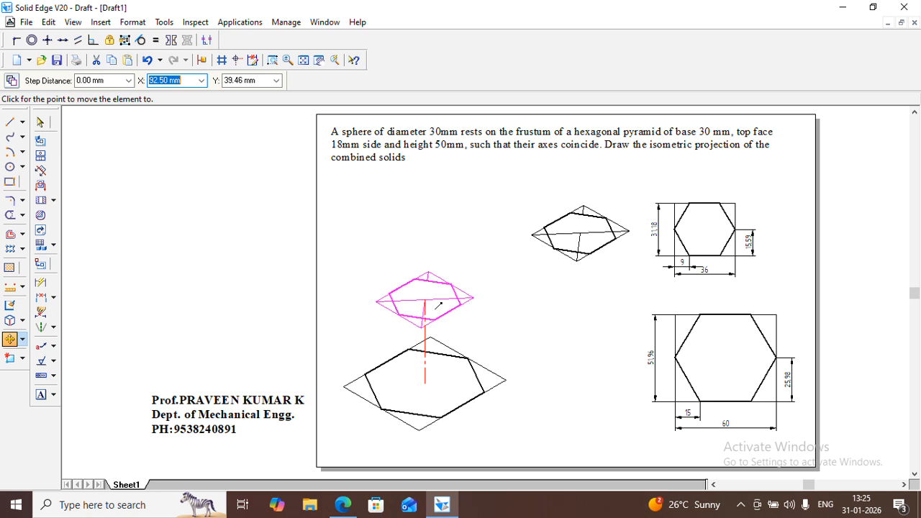
click(439, 304)
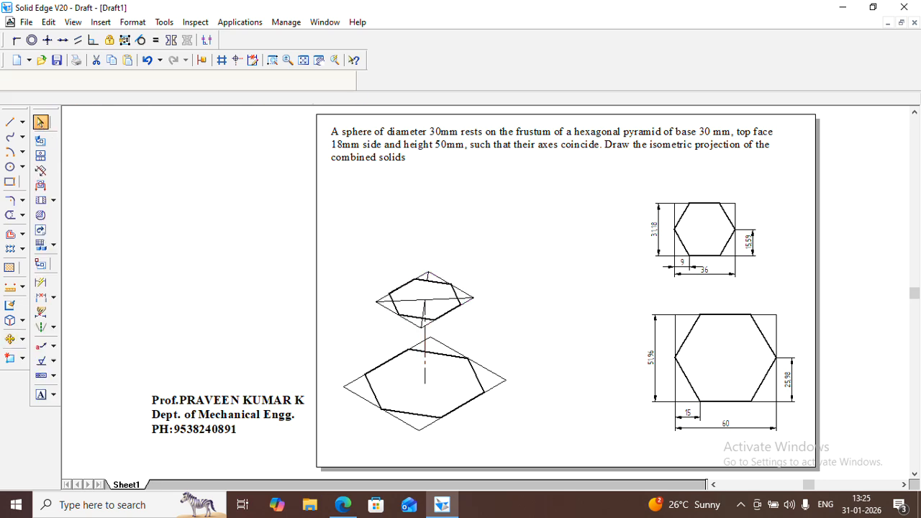
Delete the long diagonal and the remaining pieces of the short diagonal from the upper parallelogram
click(272, 60)
mouse_move(284, 253)
mouse_down()
mouse_move(502, 411)
mouse_move(569, 473)
mouse_up()
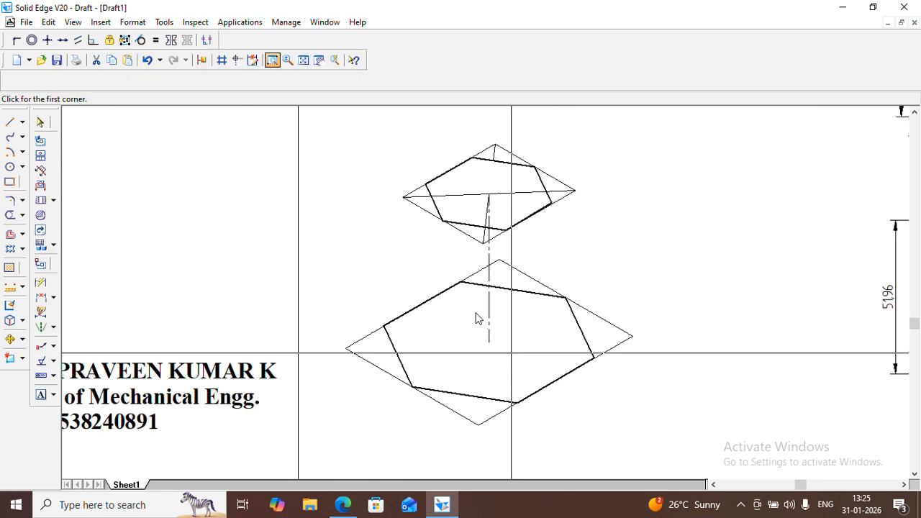
click(40, 122)
key(Escape)
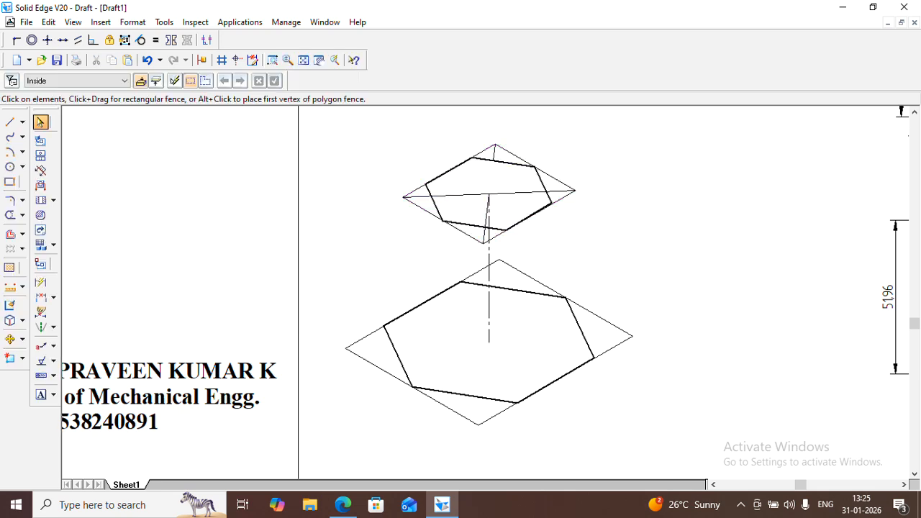
click(517, 192)
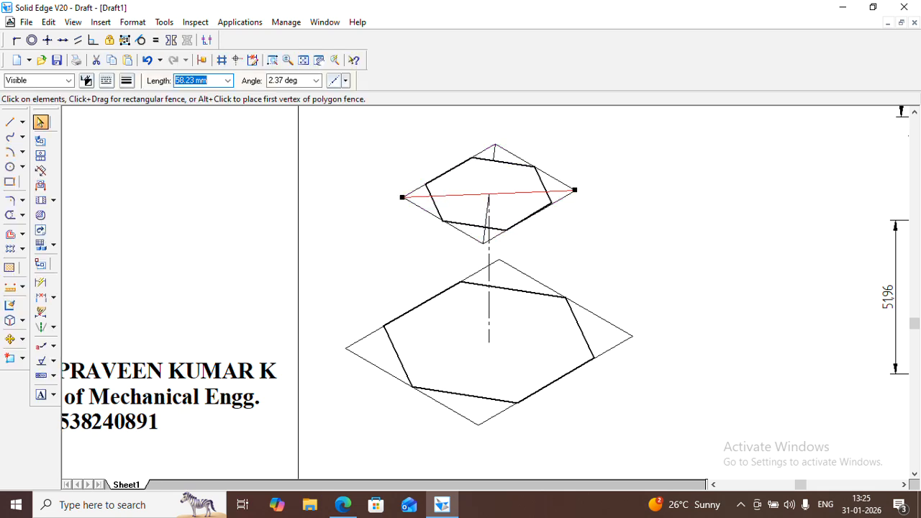
key(Delete)
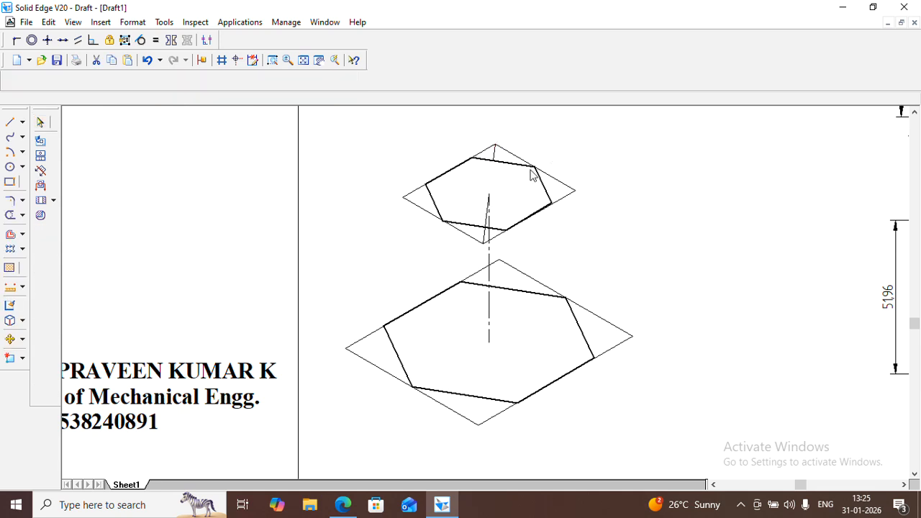
key(Escape)
click(486, 219)
key(Delete)
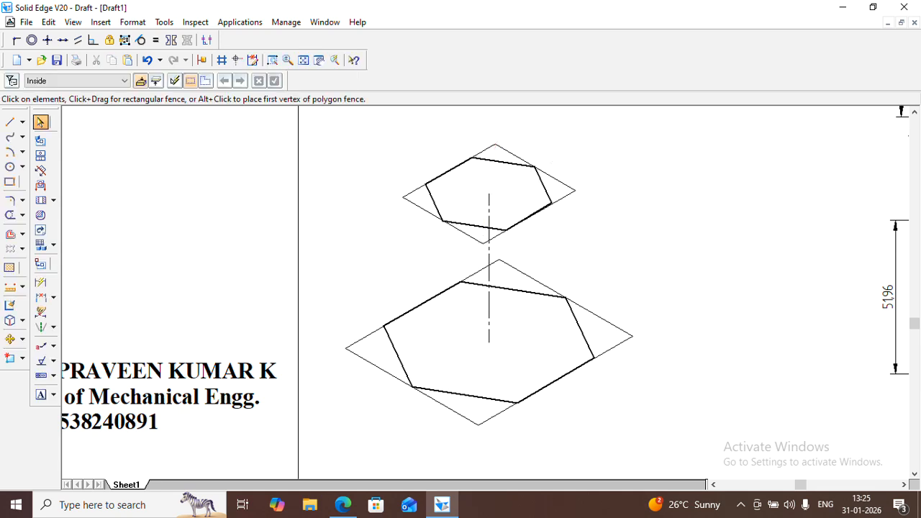
Draw two thick slanted edges joining the top hexagon's lowest and lower-right corners to the matching corners of the base hexagon
click(9, 125)
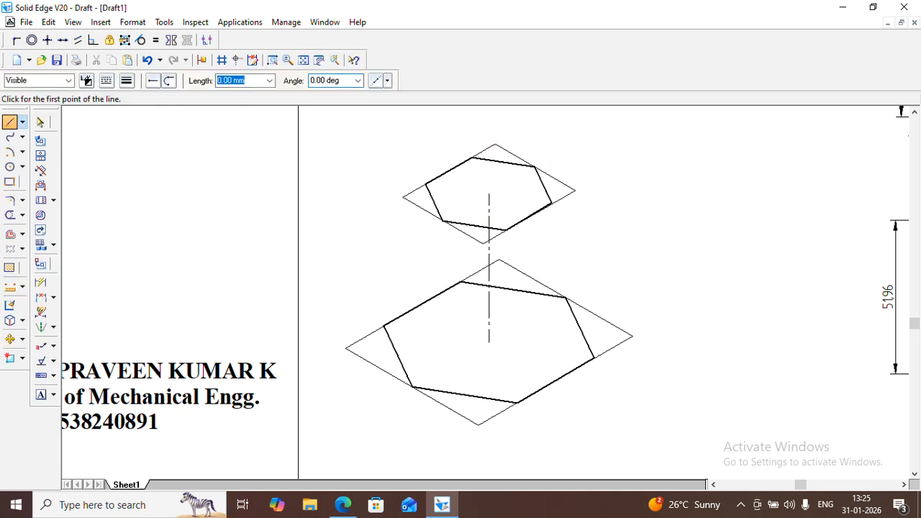
click(128, 82)
click(144, 140)
click(508, 230)
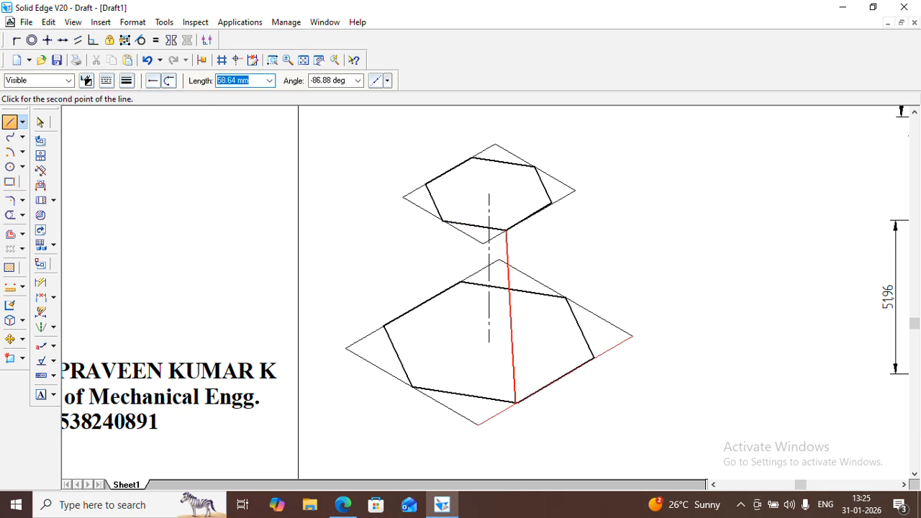
click(533, 405)
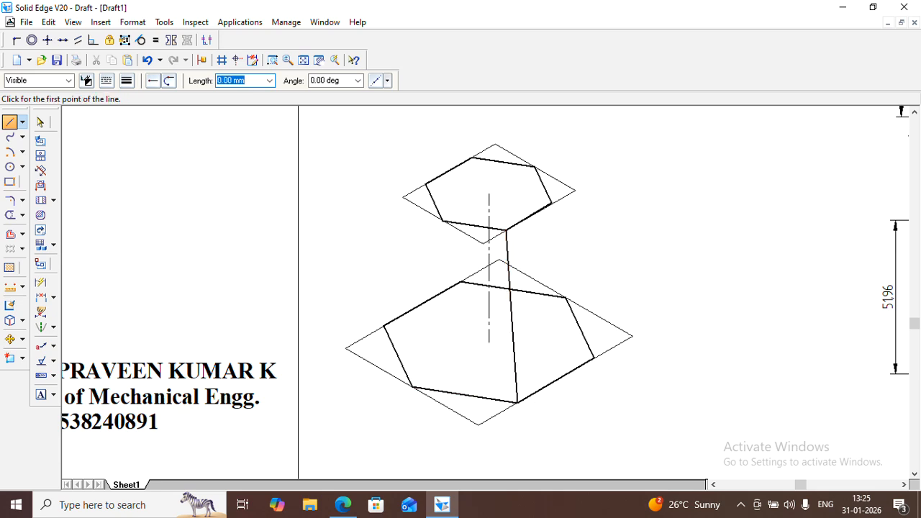
click(553, 205)
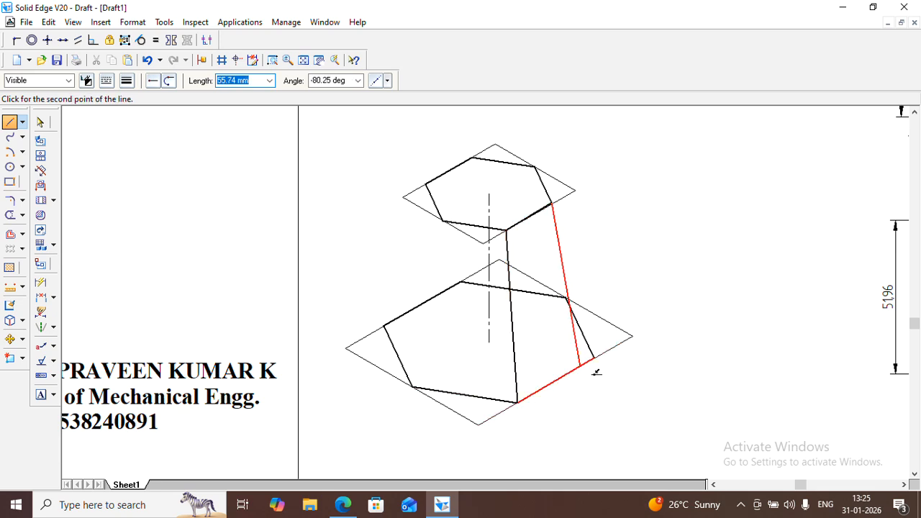
click(610, 365)
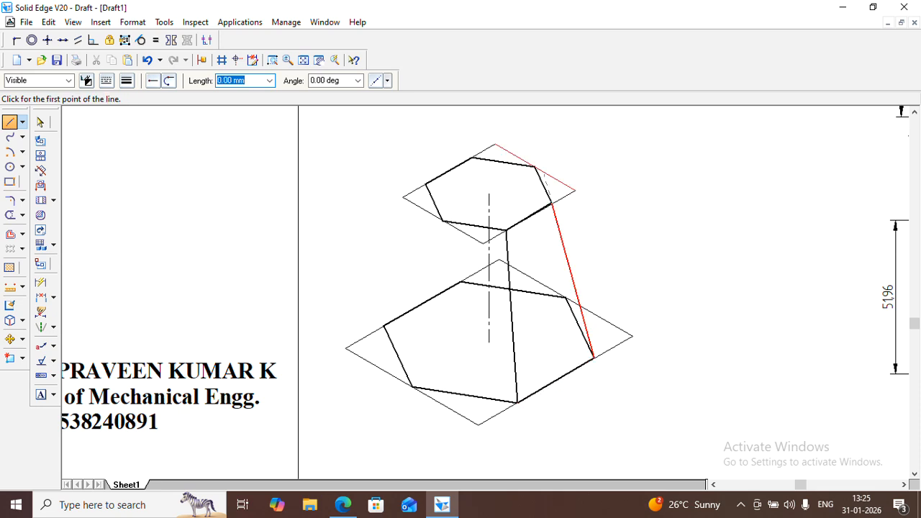
Join the top hexagon's two rear corners to the matching rear corners of the base hexagon with lines
click(535, 168)
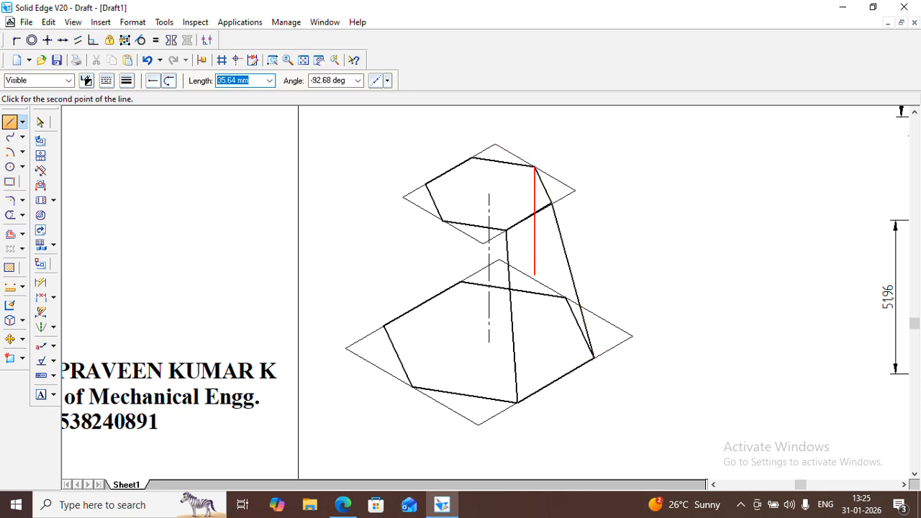
click(594, 356)
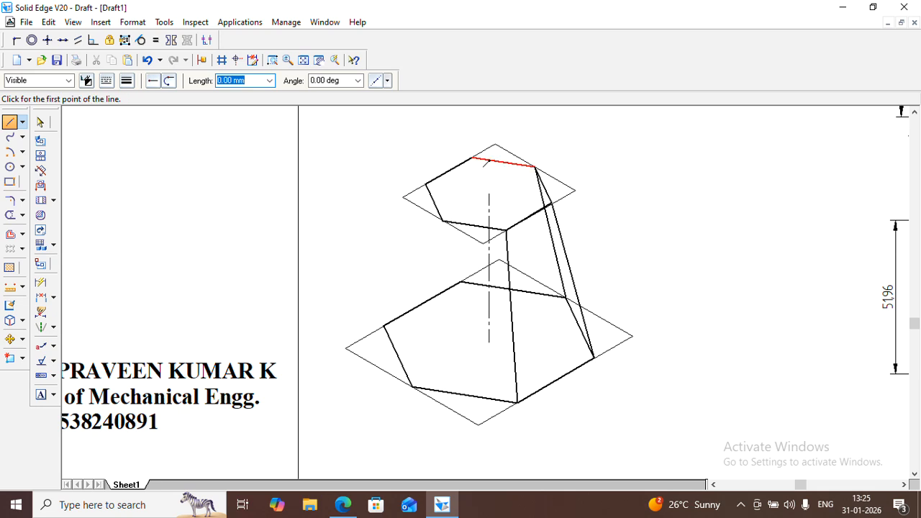
click(472, 158)
click(460, 283)
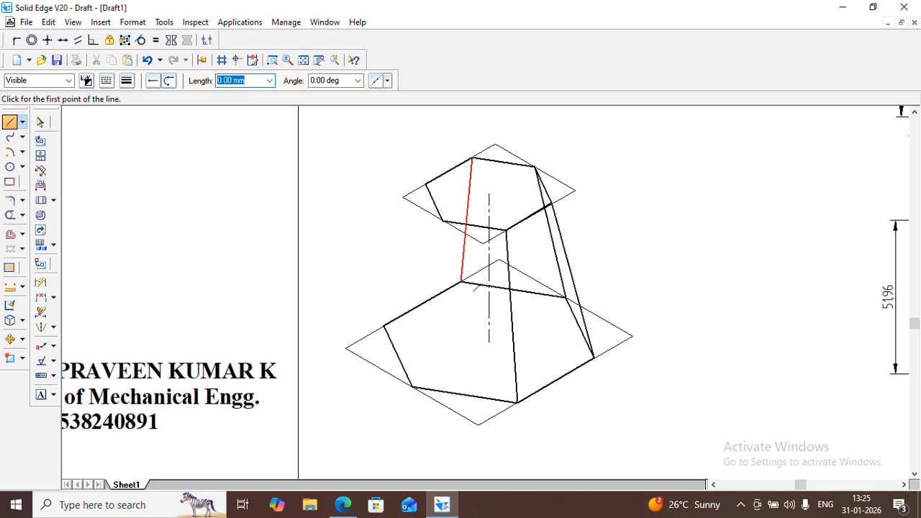
Join the top hexagon's two left corners to the matching left corners of the base hexagon, completing the slanted edges
click(427, 186)
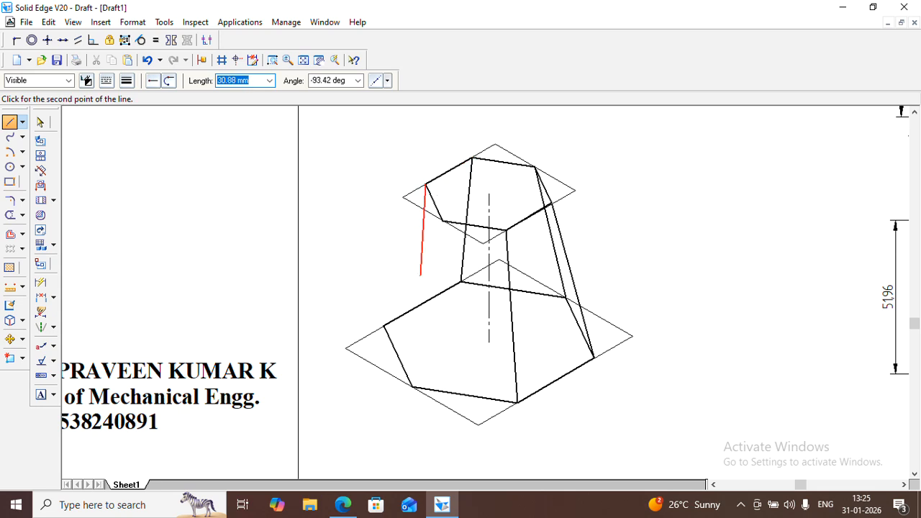
click(401, 333)
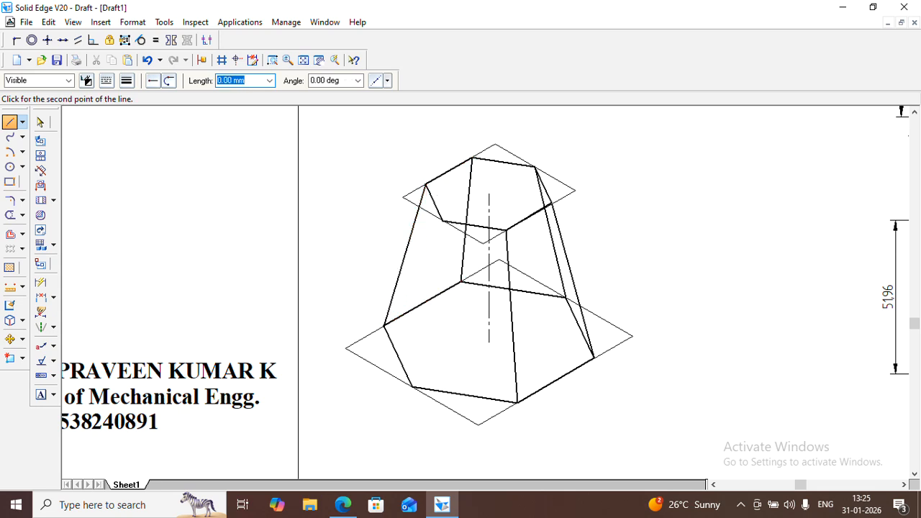
click(441, 221)
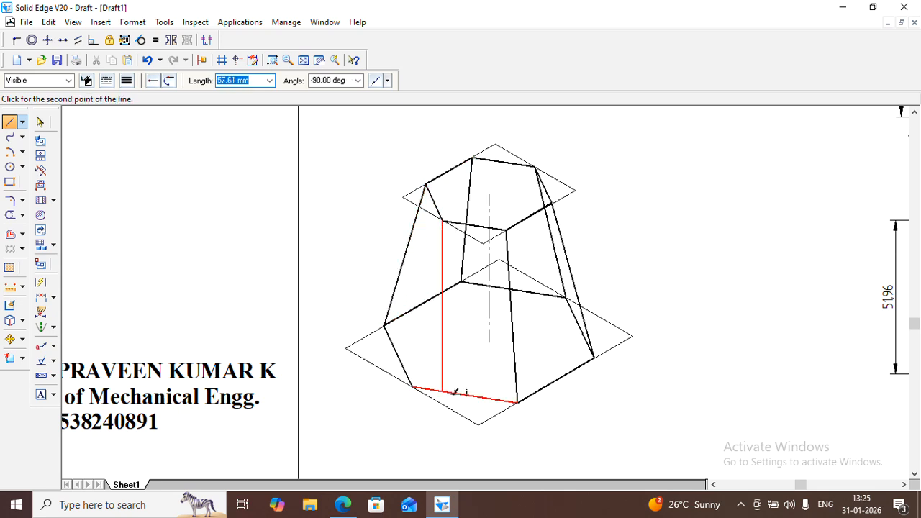
click(412, 386)
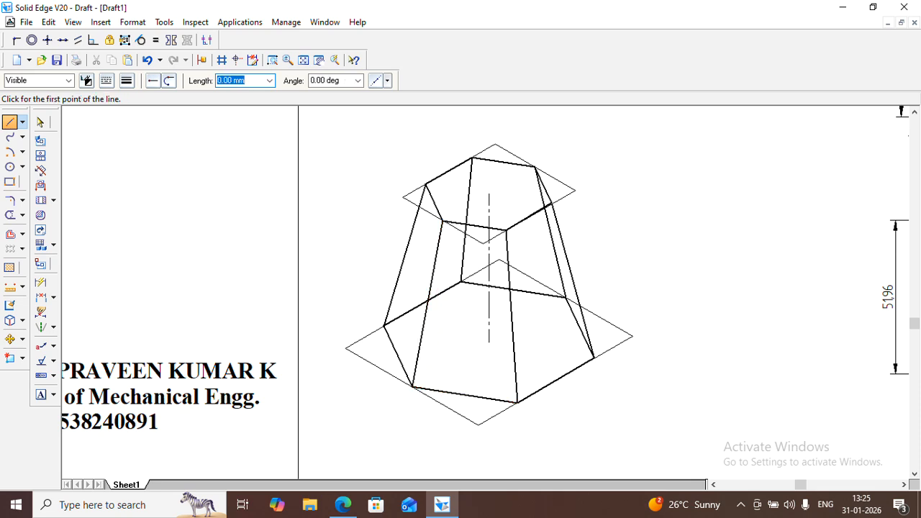
Delete the base hexagon's hidden upper-left and rear edges
click(41, 123)
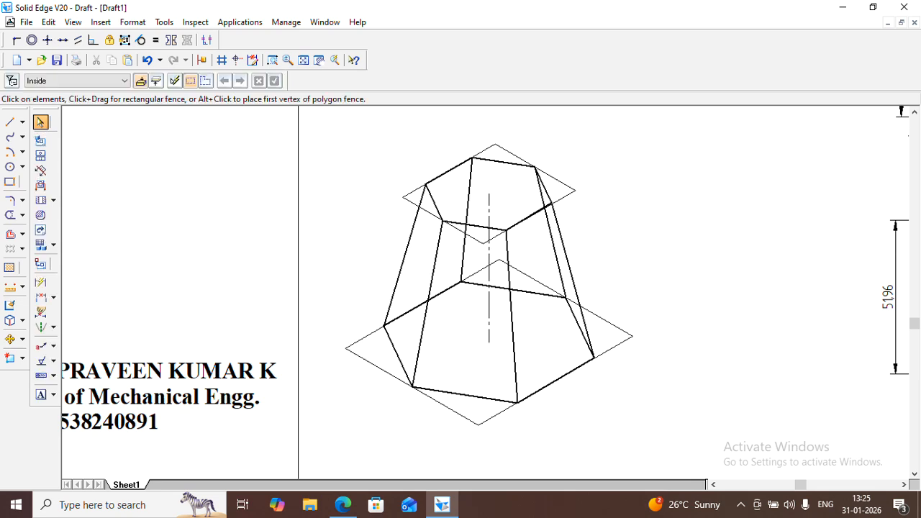
click(417, 306)
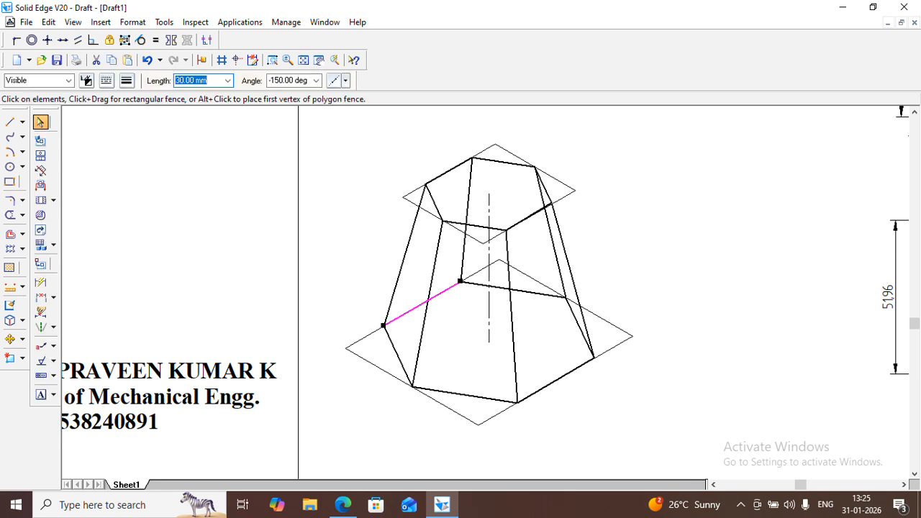
key(Delete)
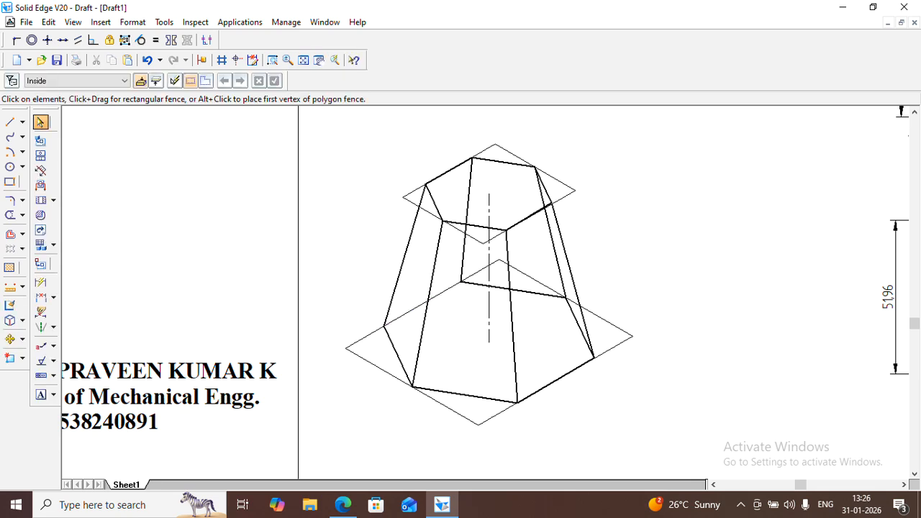
click(522, 291)
key(Delete)
Delete the two hidden rear slanted edges and the base hexagon's hidden upper-right edge, and fit the whole sheet in view
click(552, 242)
key(Delete)
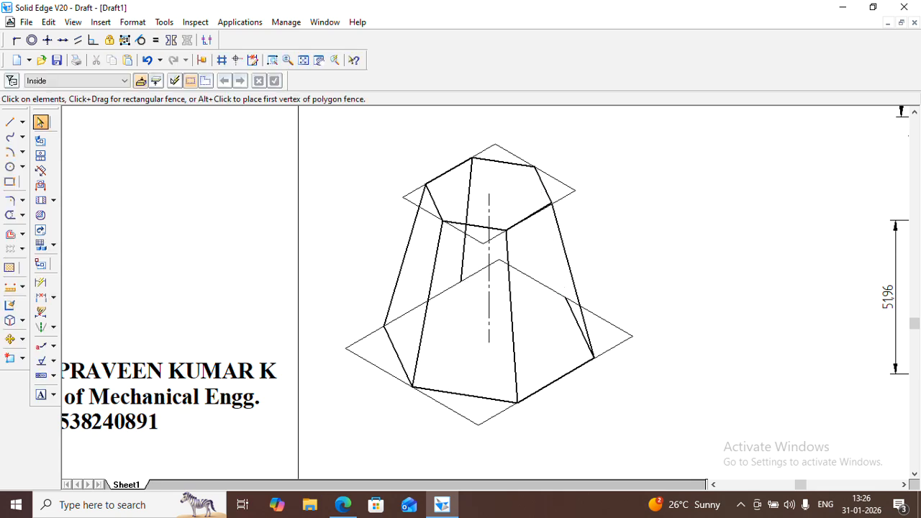
click(579, 327)
key(Delete)
click(463, 252)
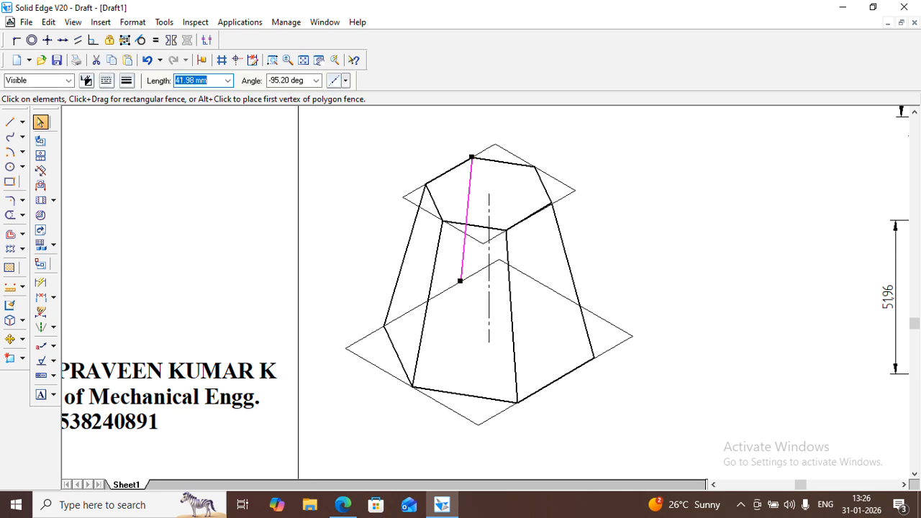
key(Delete)
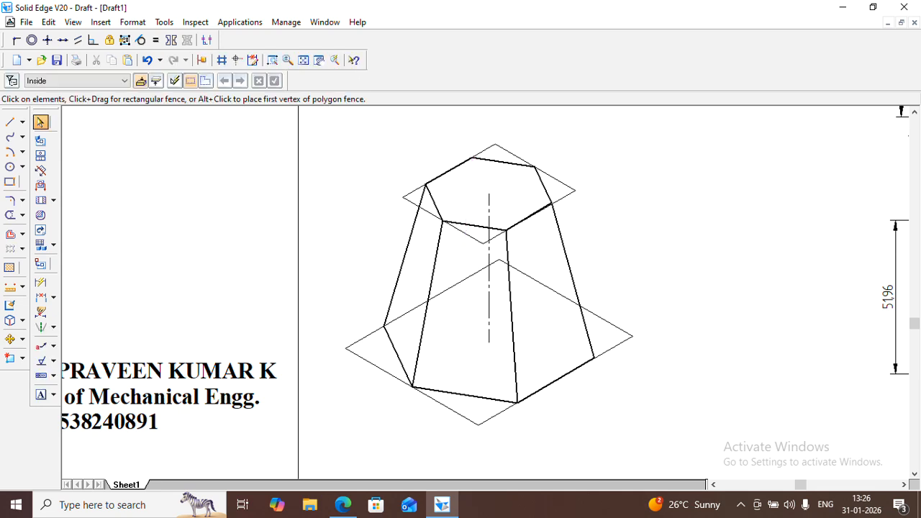
click(303, 59)
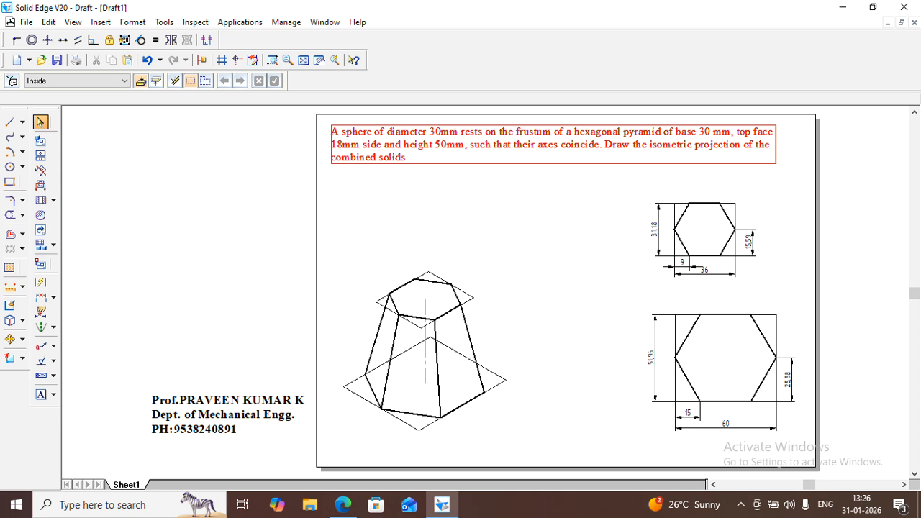